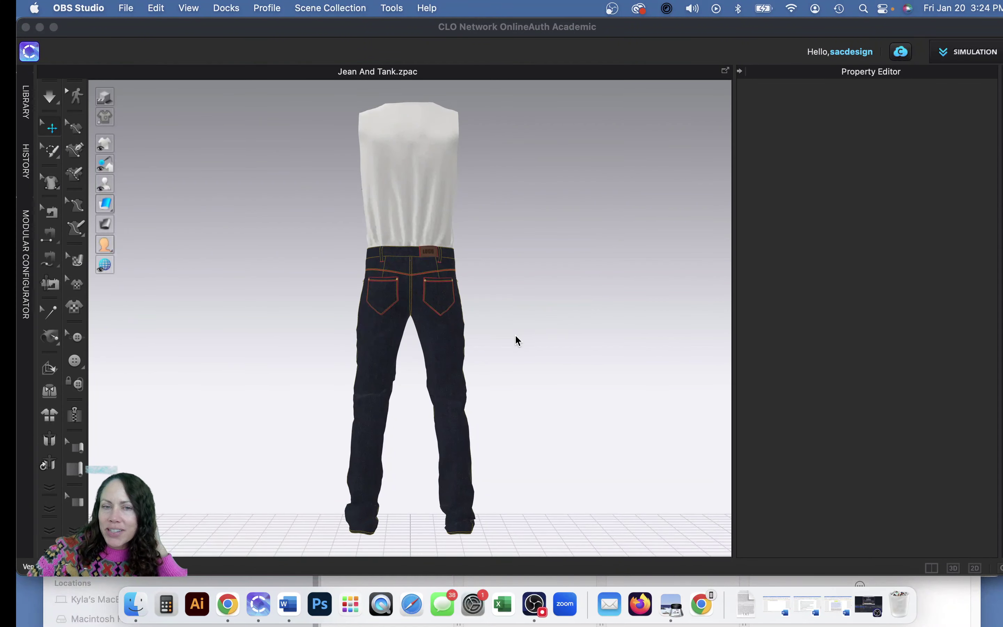
Step: Orbit the jeans-and-tank outfit to an angled view and bring the CLO window into focus
right_drag(497, 367, 509, 342)
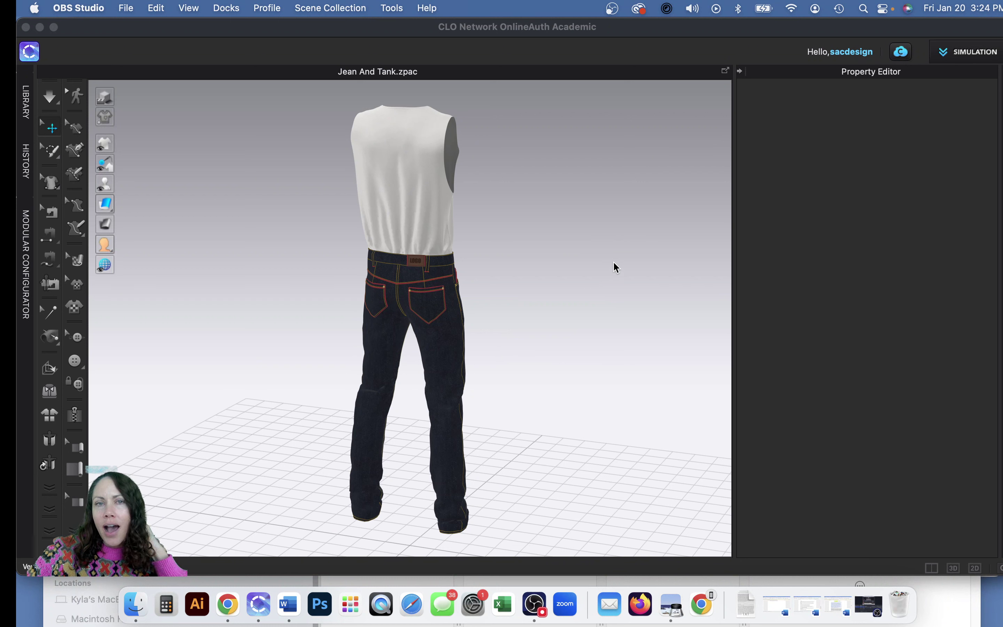
click(197, 150)
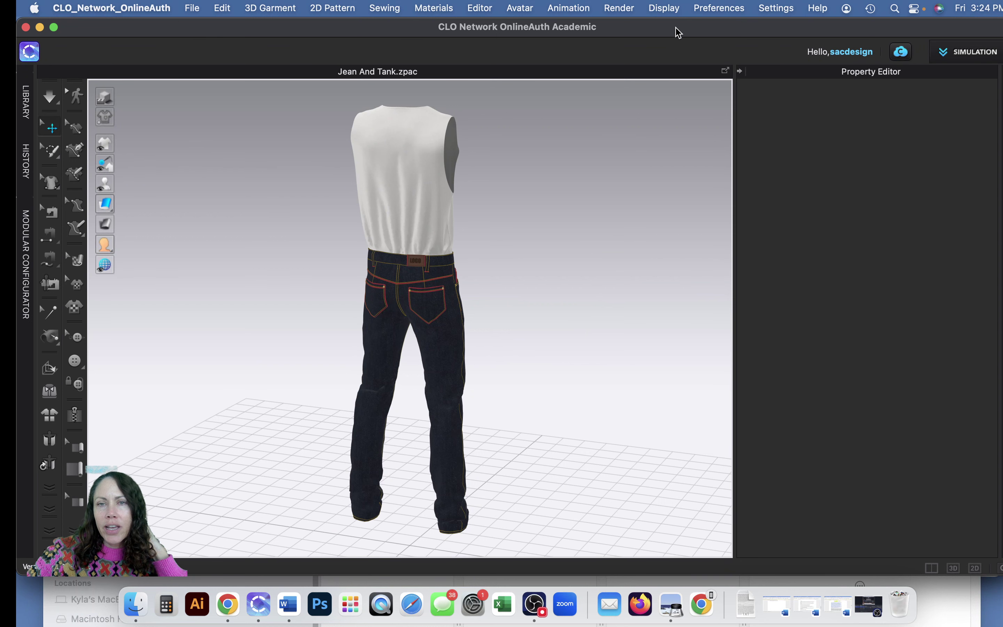
Step: Open the Colorway Editor via Display > Window > Colorway Editor
click(663, 8)
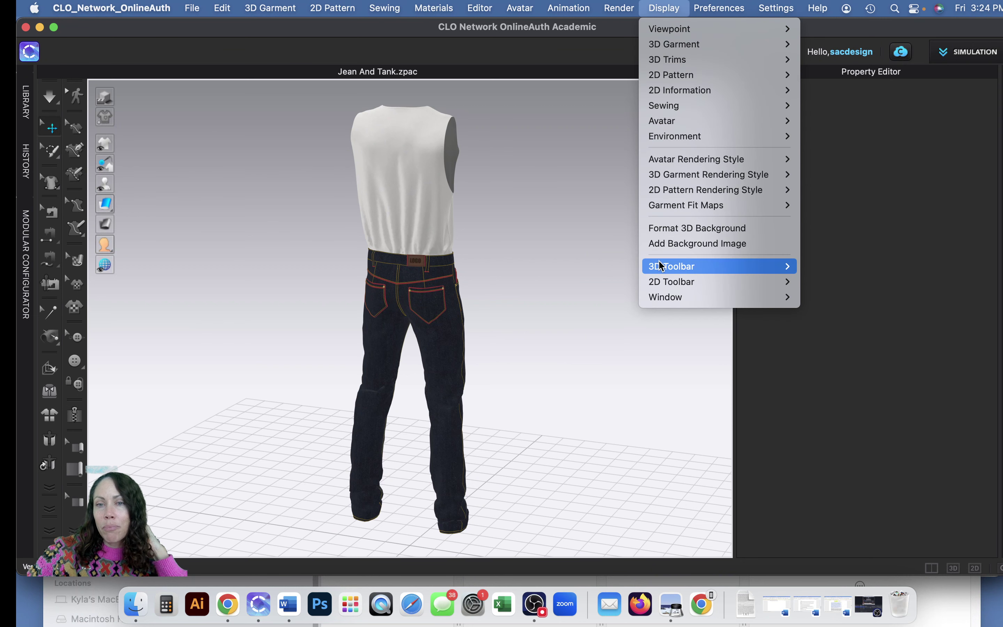
mouse_move(666, 298)
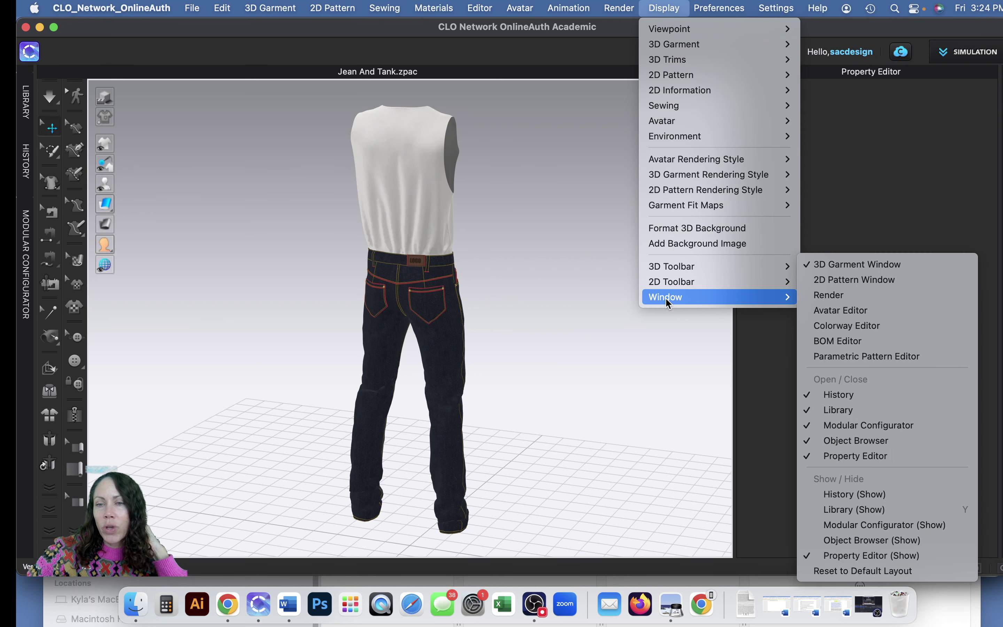
click(866, 331)
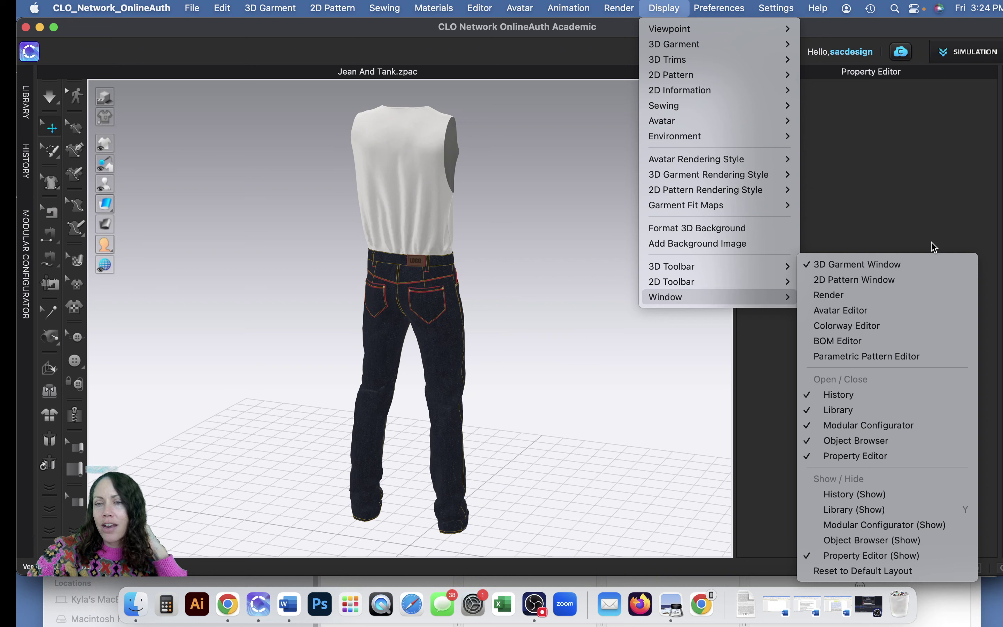
click(866, 326)
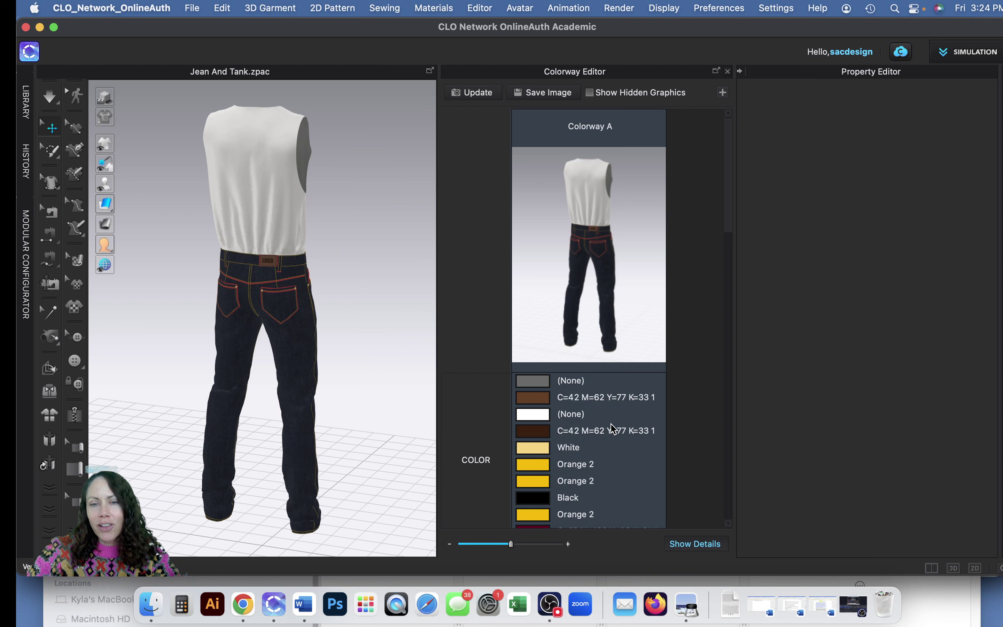
Step: Scroll through Colorway A's Color, Fabric, Button and Topstitch rows, then back to the top
scroll(612, 430, down, 2)
scroll(613, 436, down, 8)
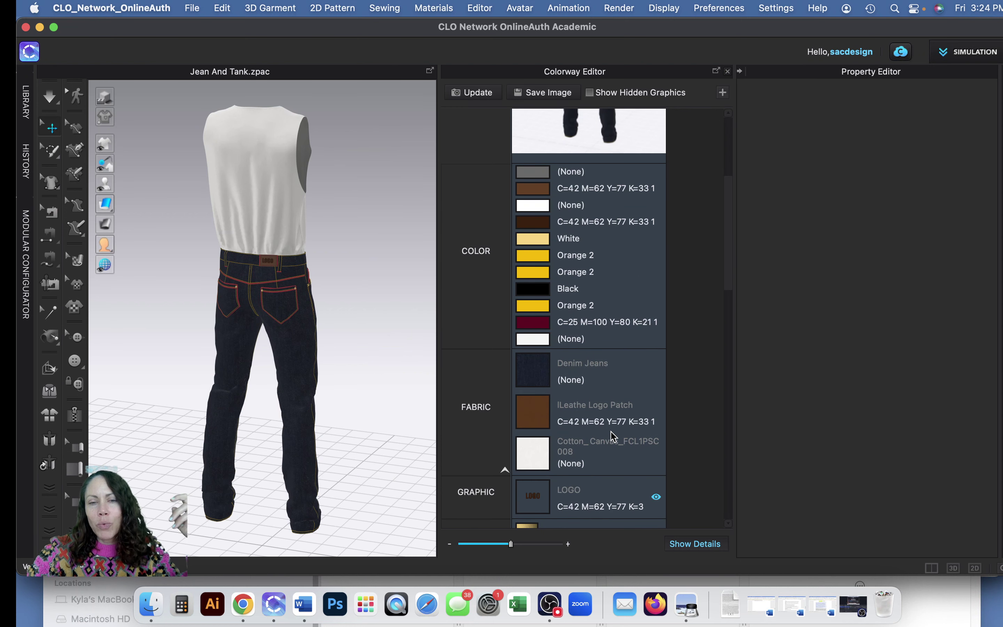
scroll(612, 436, down, 4)
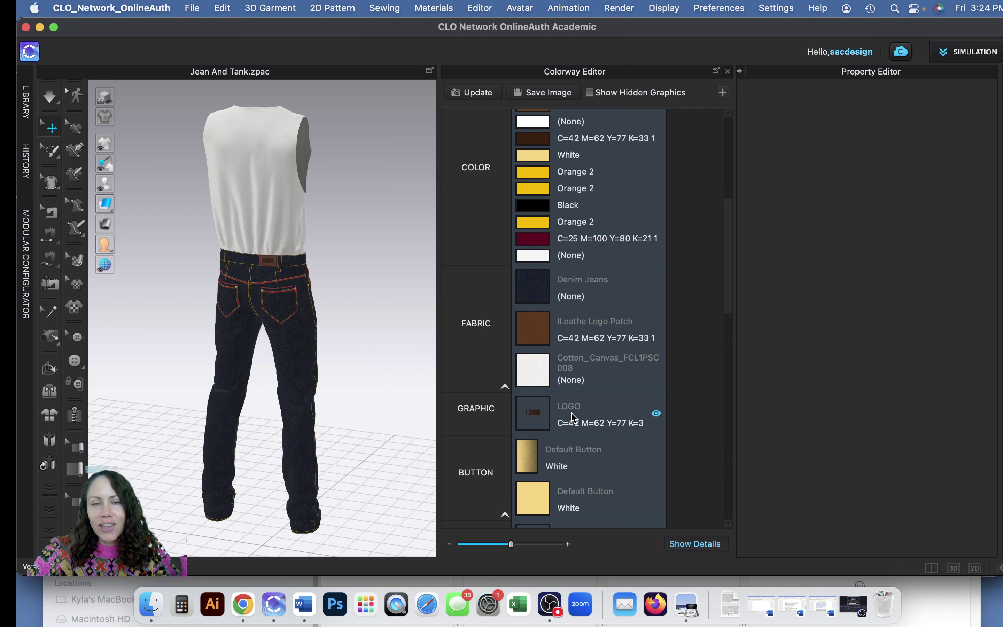
scroll(569, 456, down, 8)
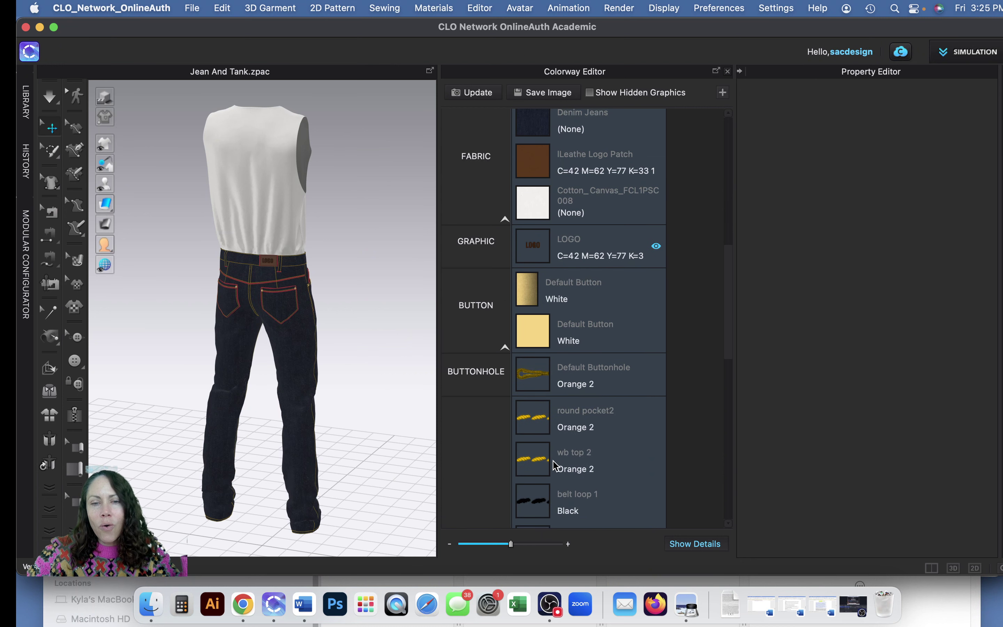
scroll(556, 466, down, 18)
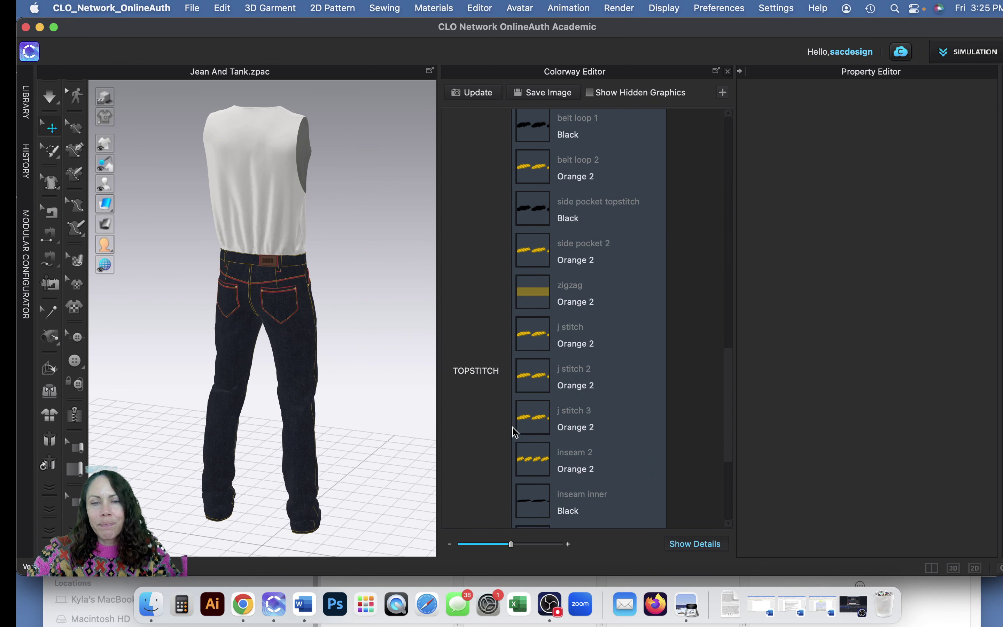
scroll(538, 425, down, 4)
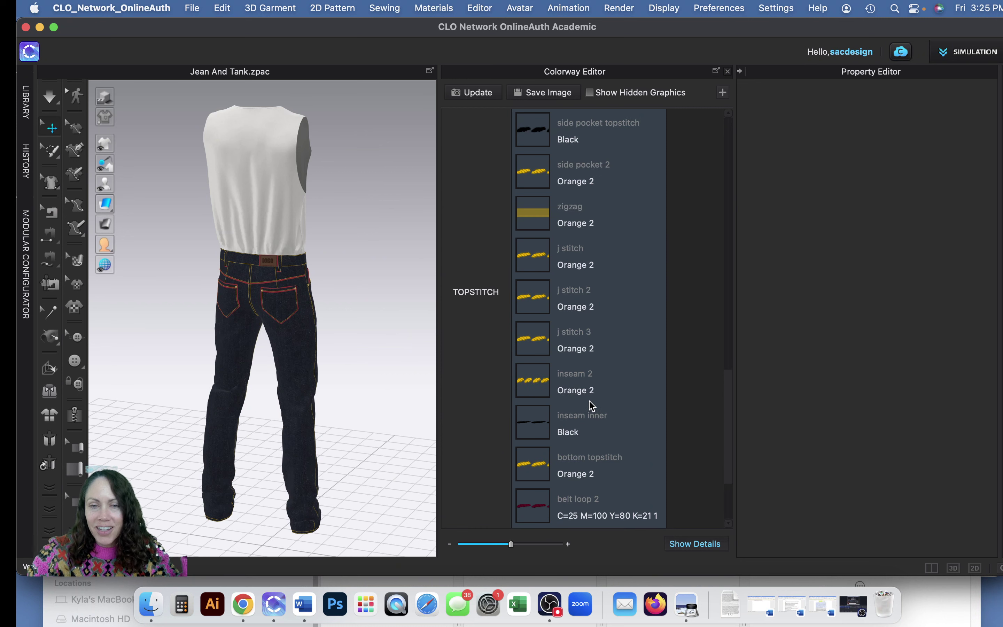
scroll(589, 401, up, 20)
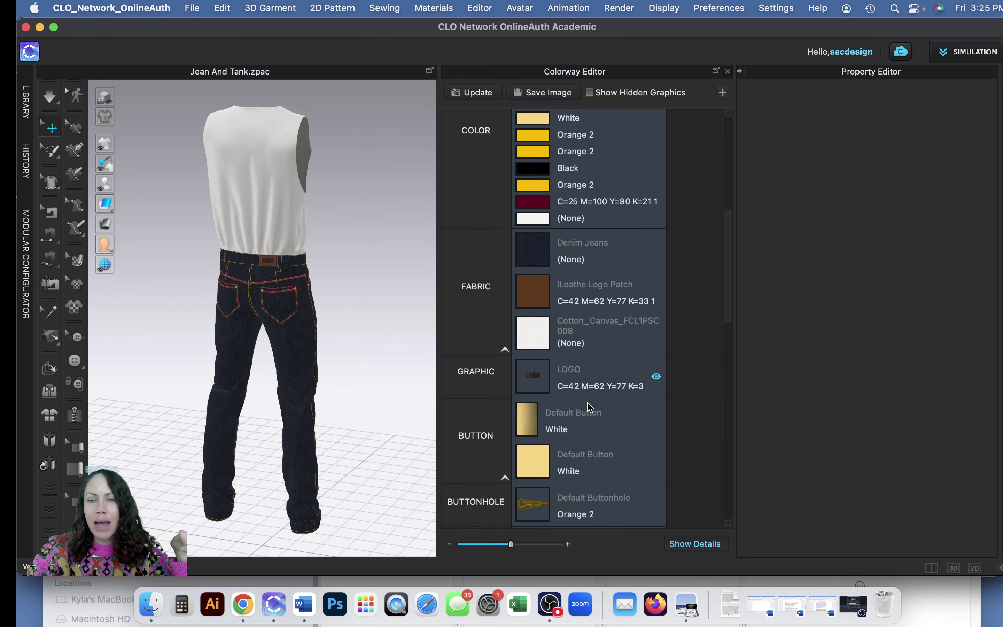
scroll(589, 406, up, 10)
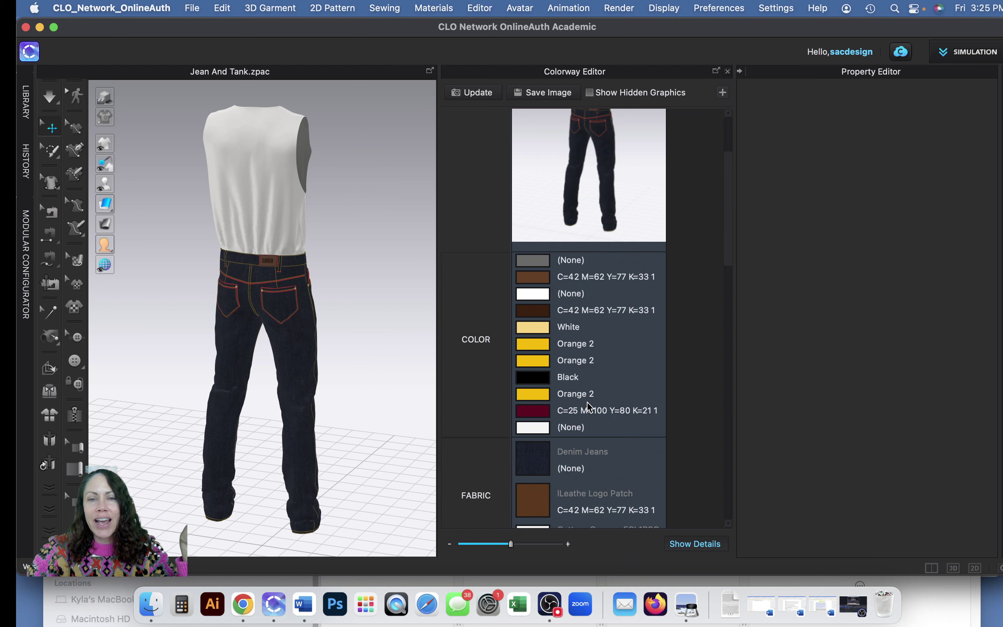
scroll(589, 406, up, 6)
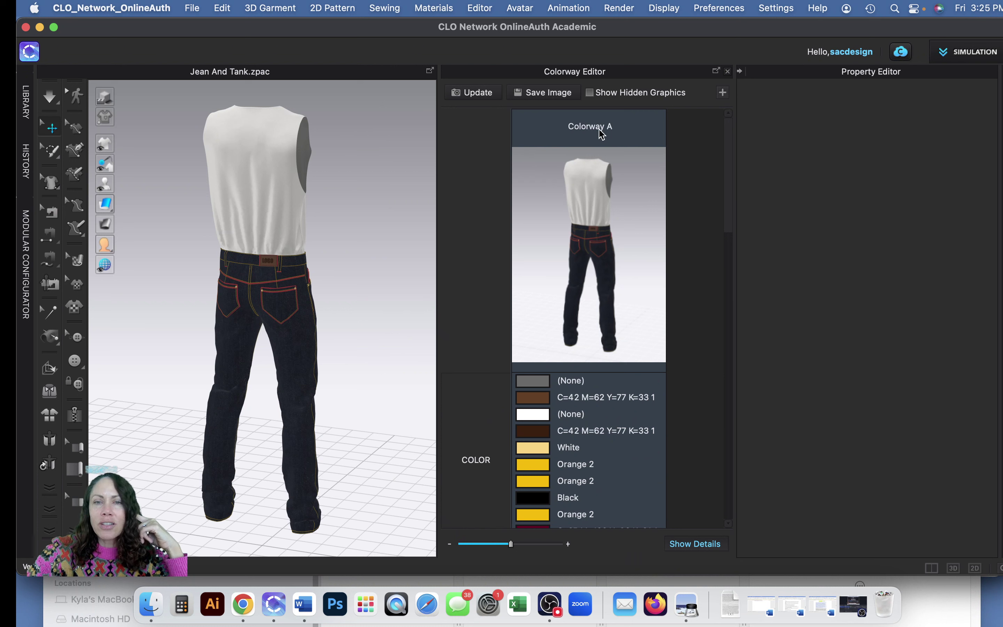
Step: Duplicate Colorway A and rename the copy from 'A Copy 1' to 'B'
click(723, 93)
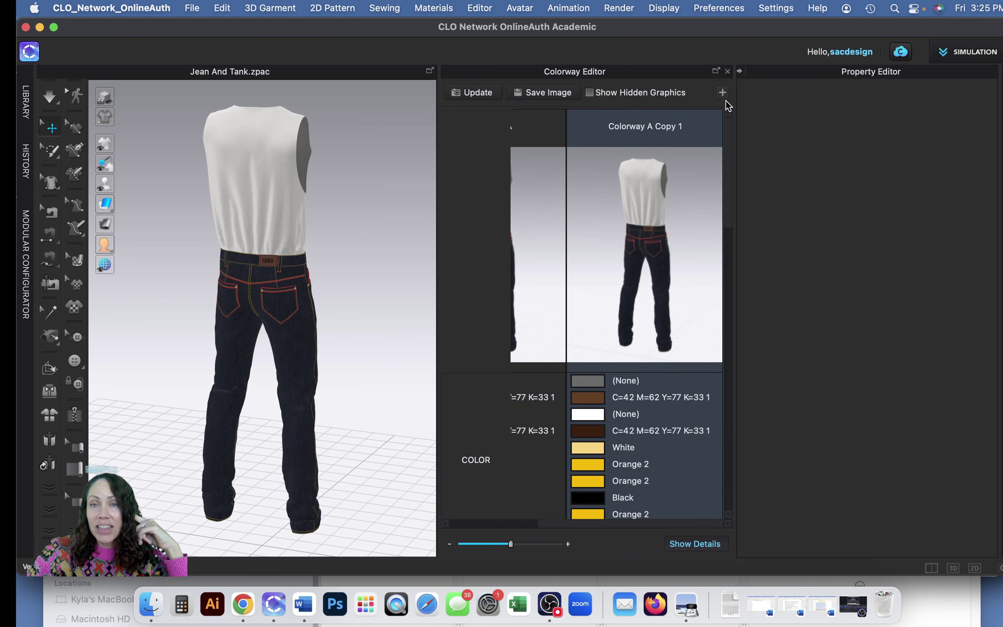
double_click(652, 131)
click(646, 127)
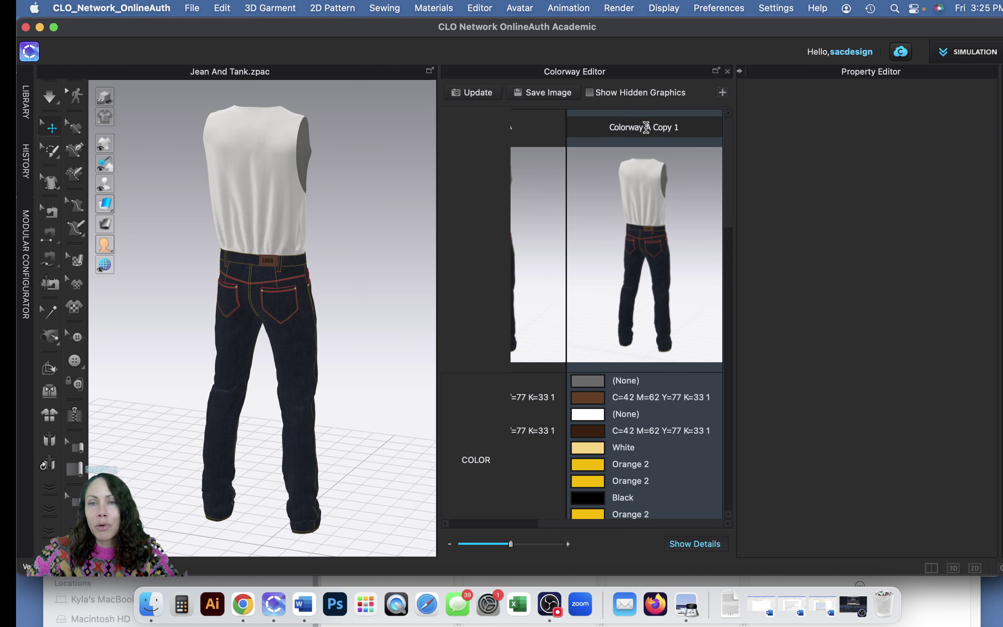
drag(646, 127, 708, 111)
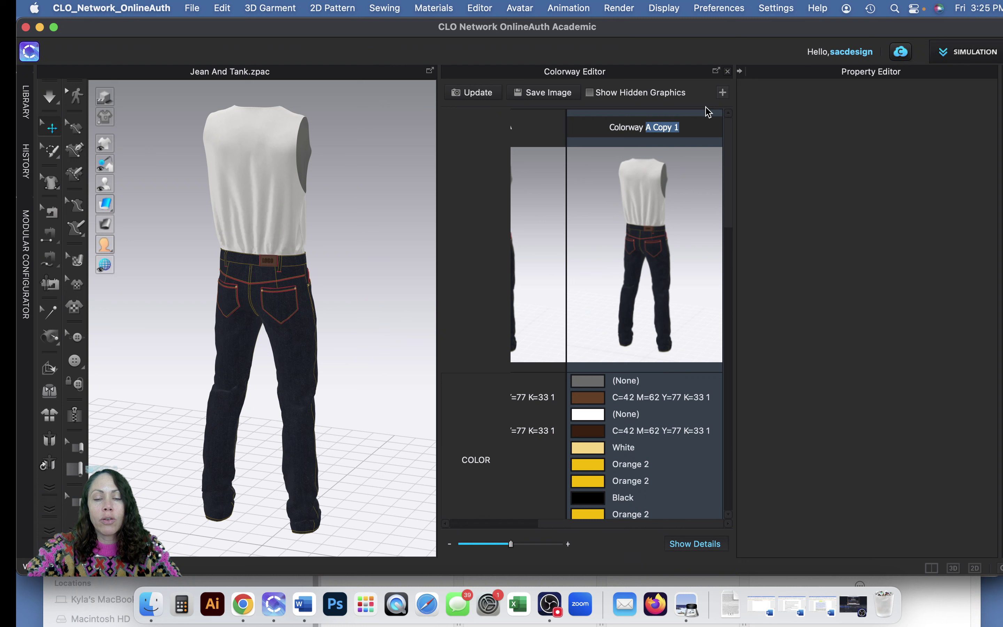
text(B)
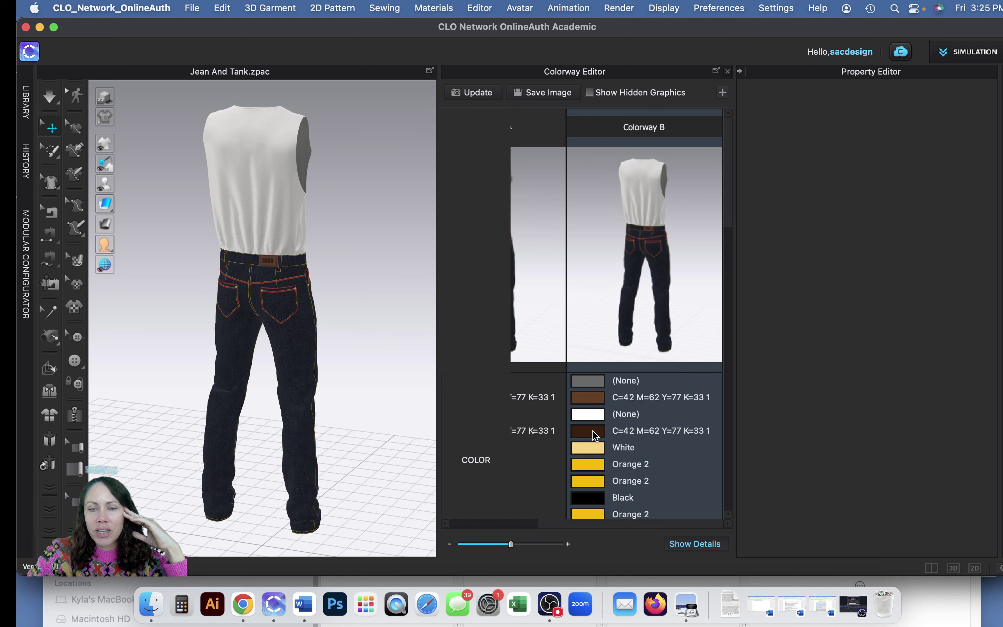
Step: Change Colorway B's Black colour entry to Red 1 (F50000)
click(600, 501)
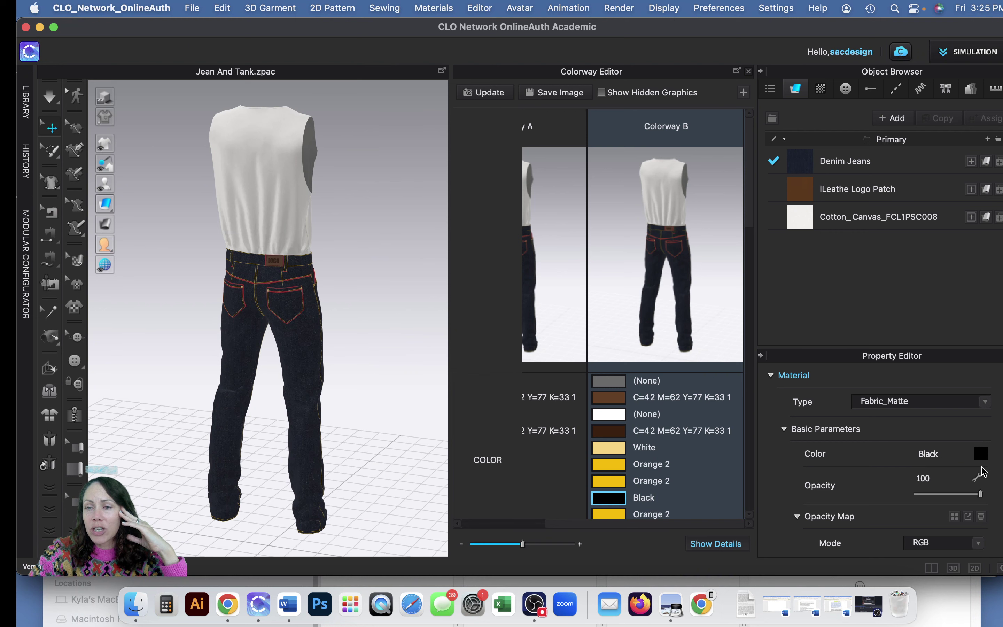
click(981, 453)
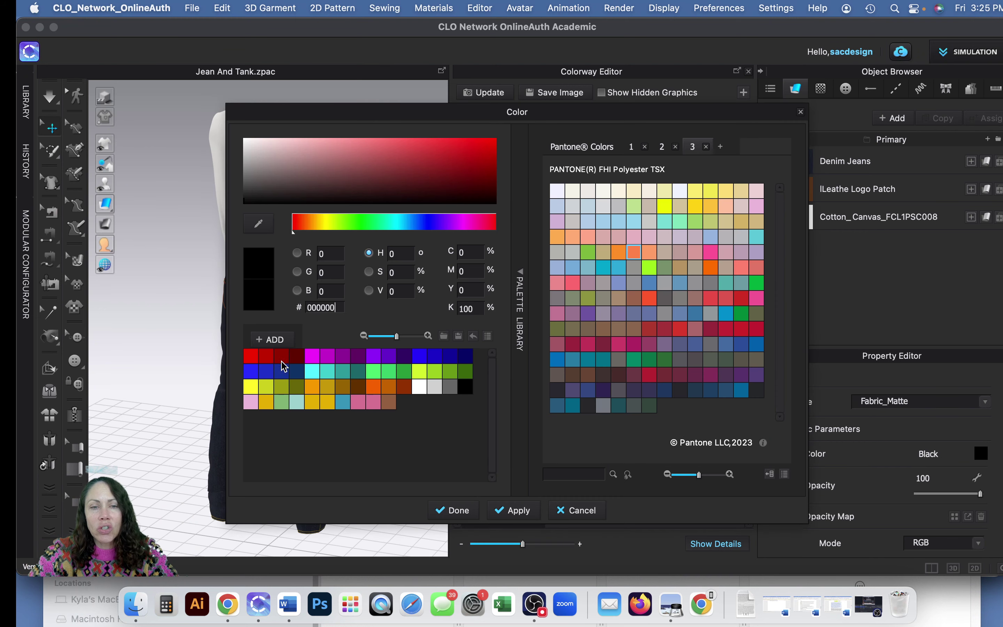
click(251, 355)
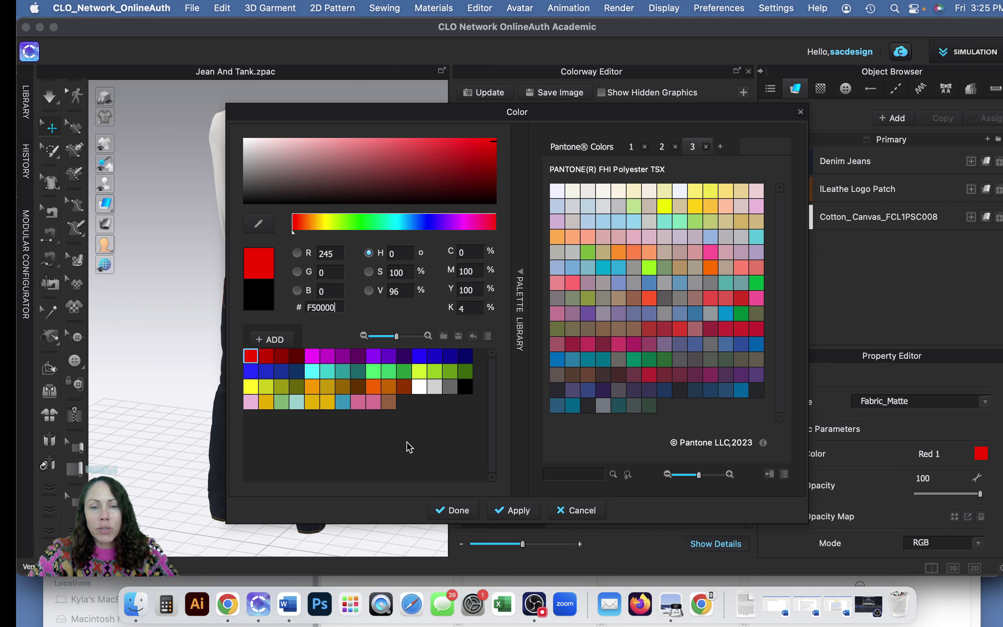
click(518, 510)
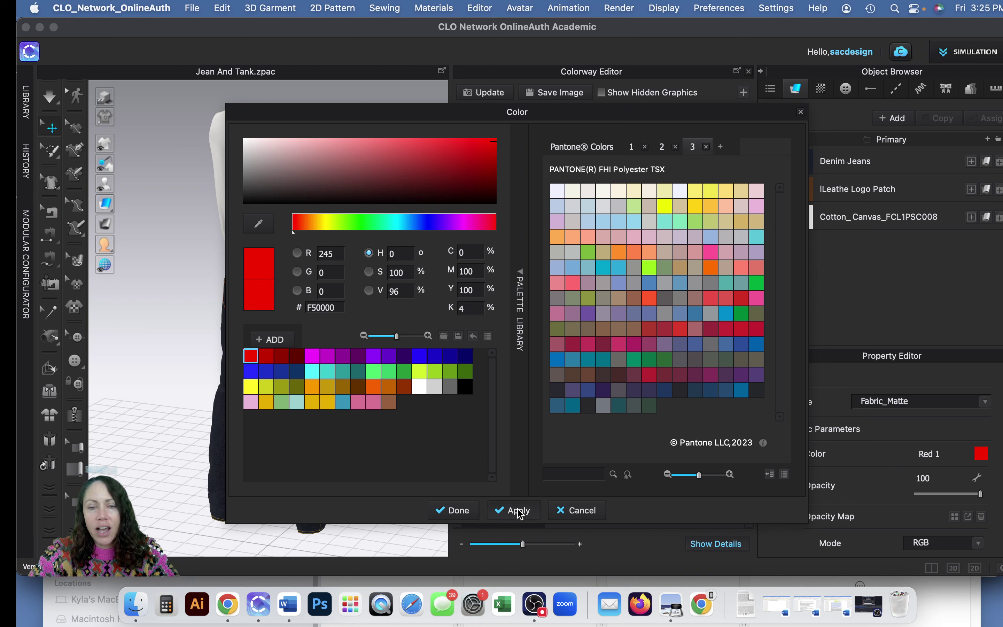
click(453, 510)
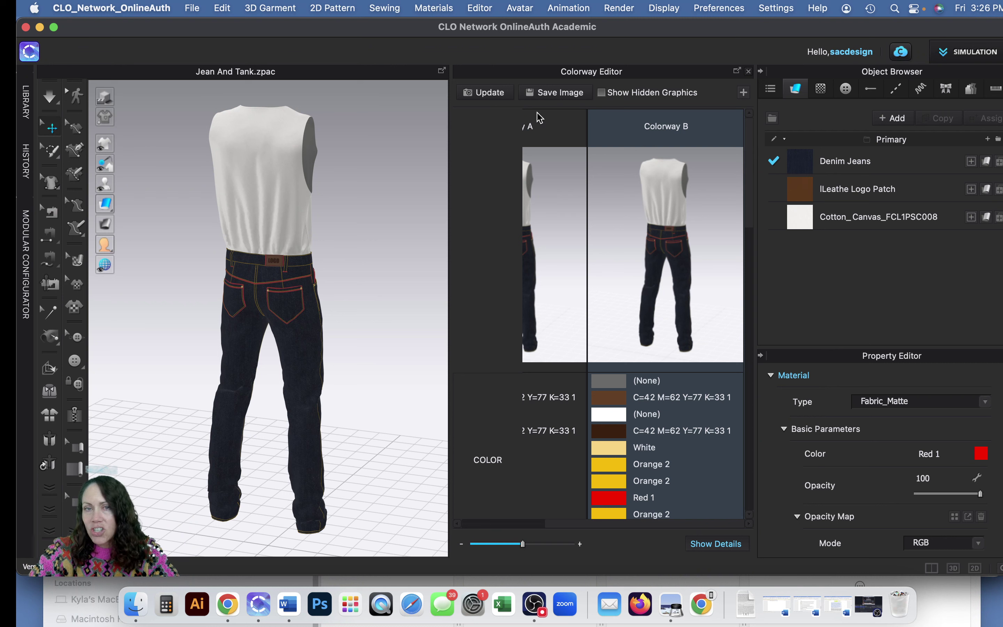
click(487, 93)
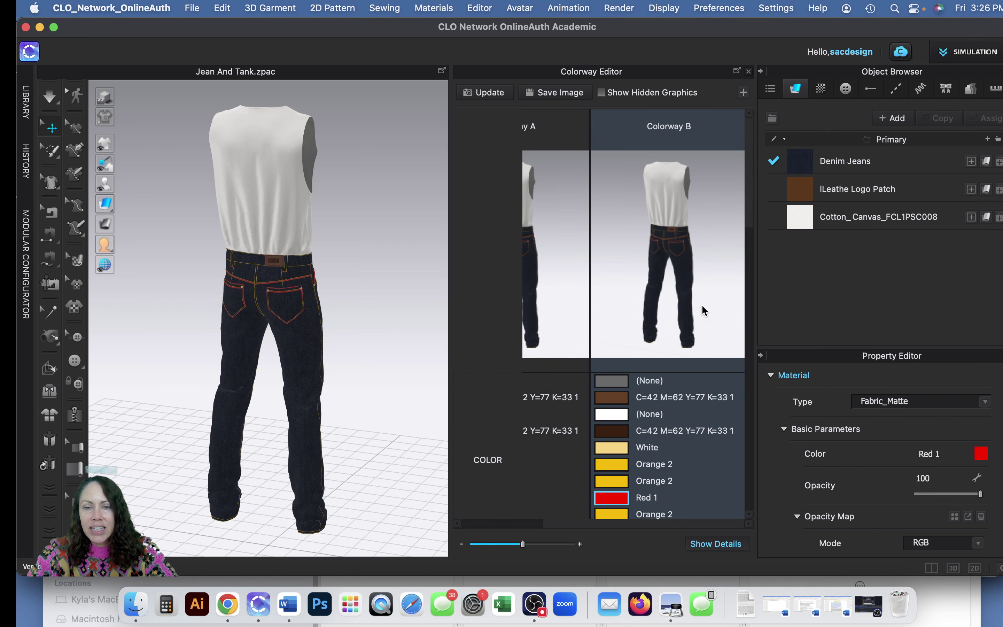
scroll(680, 265, down, 5)
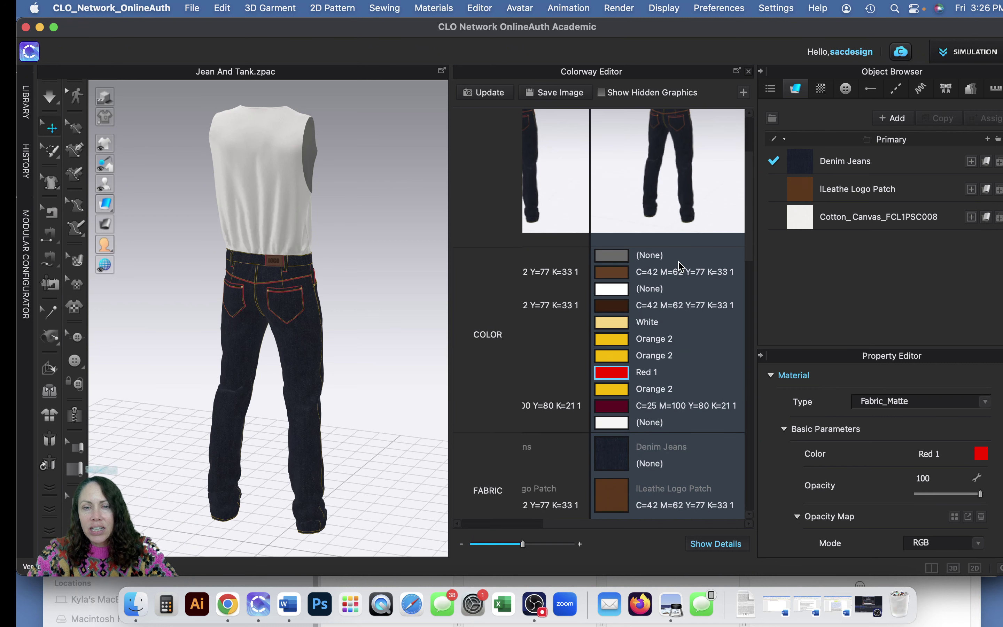
scroll(679, 265, up, 1)
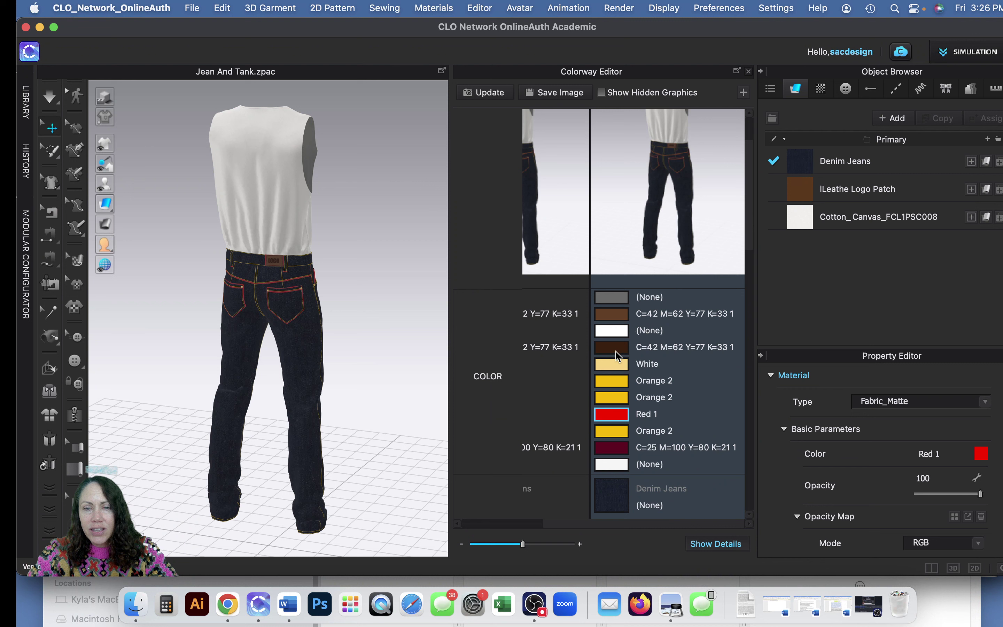
scroll(633, 456, down, 1)
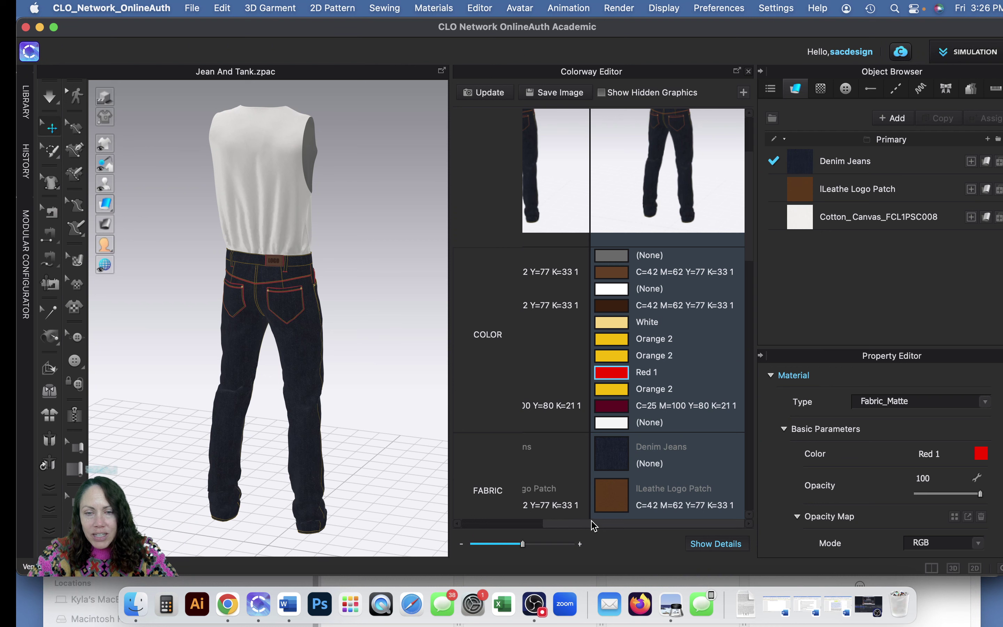
drag(593, 526, 489, 520)
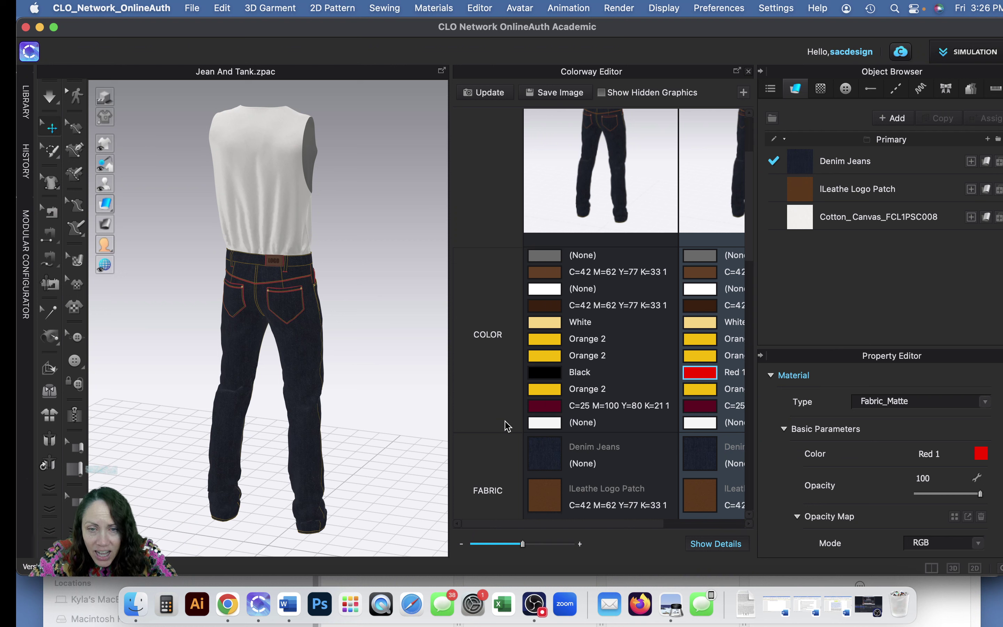
scroll(609, 529, right, 1)
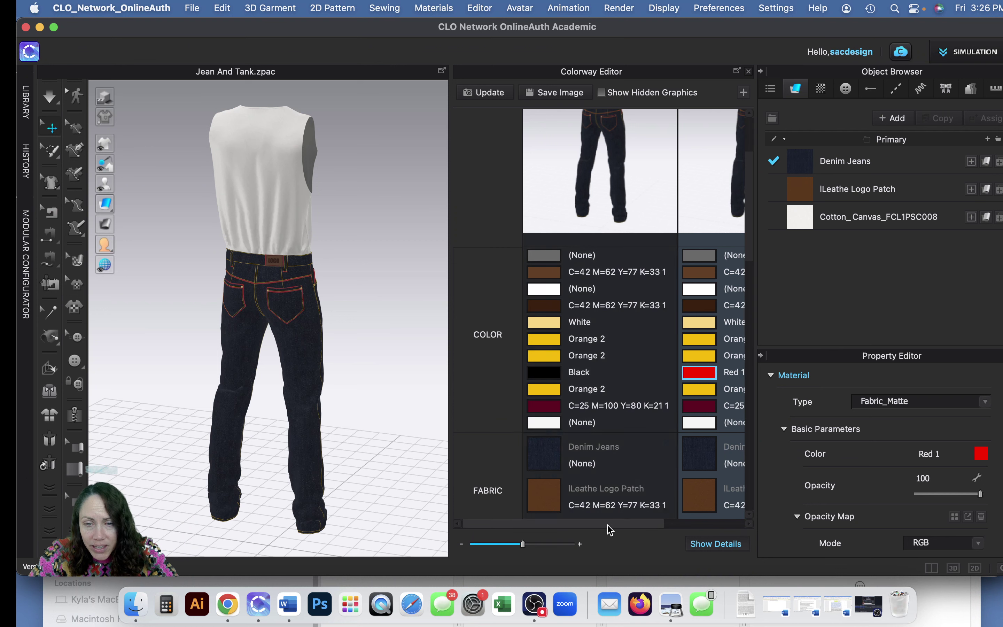
drag(609, 530, 715, 527)
Step: Set the Denim Jeans fabric colour in Colorway B to Red 1
click(611, 454)
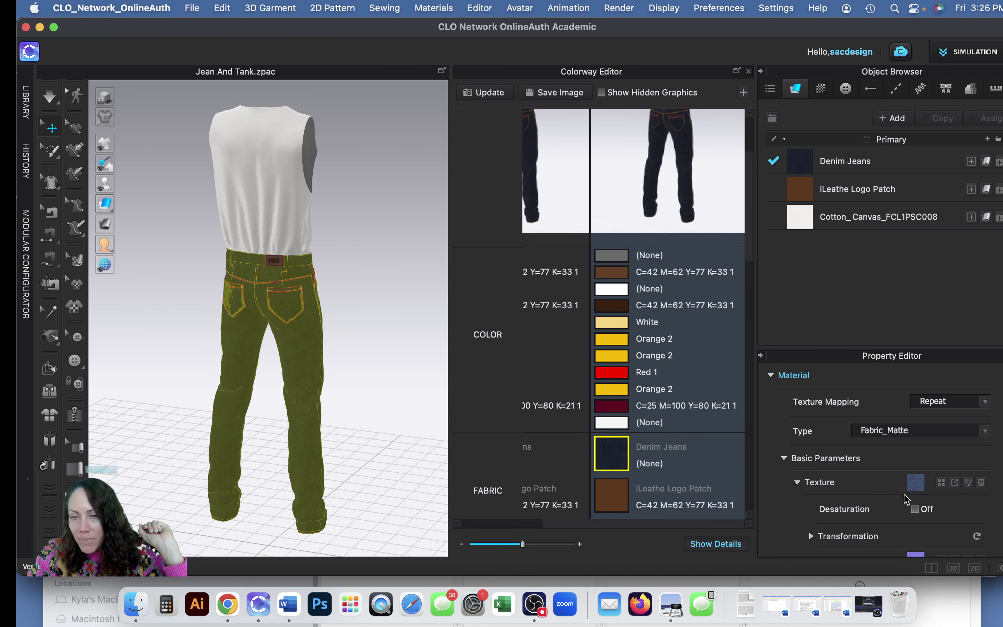
scroll(949, 522, down, 3)
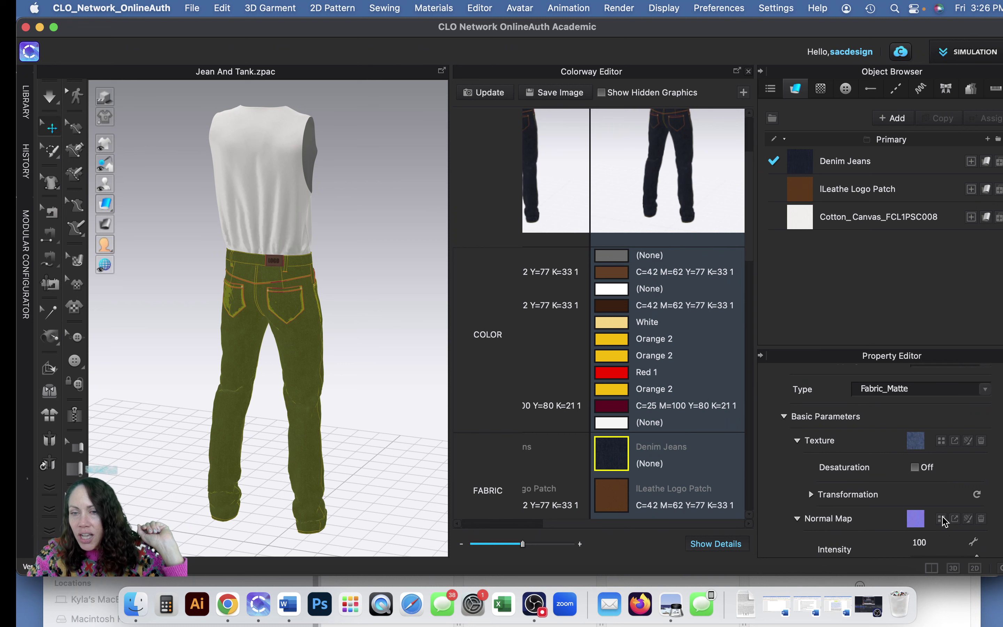
scroll(945, 523, down, 2)
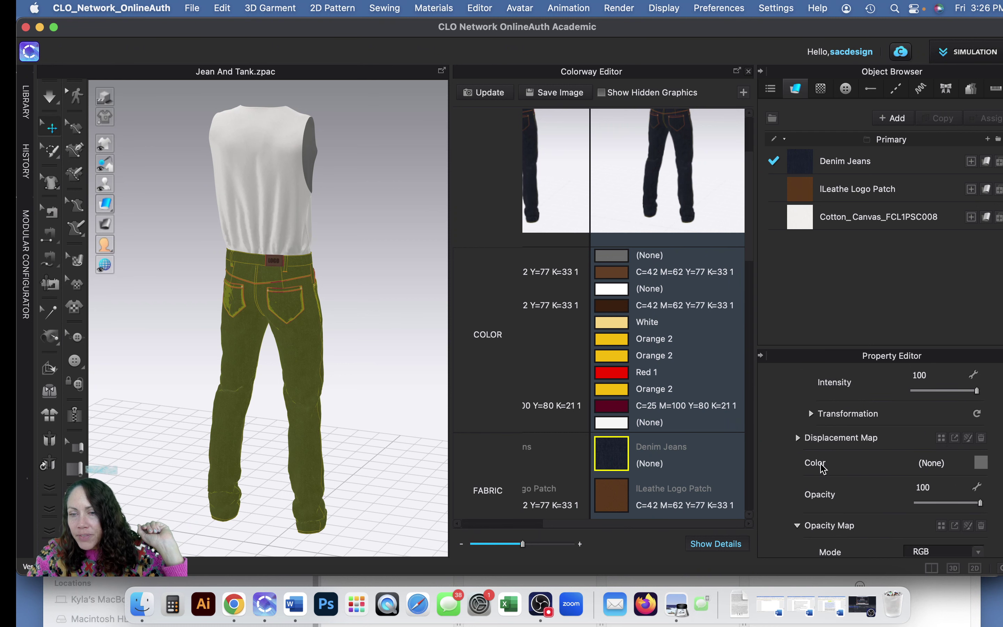
click(981, 462)
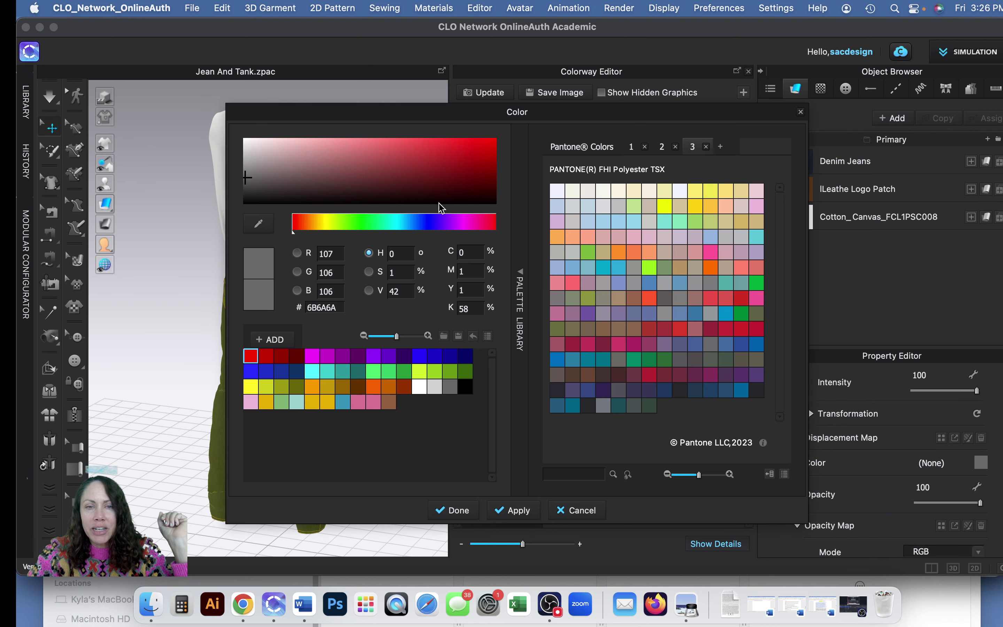
click(251, 356)
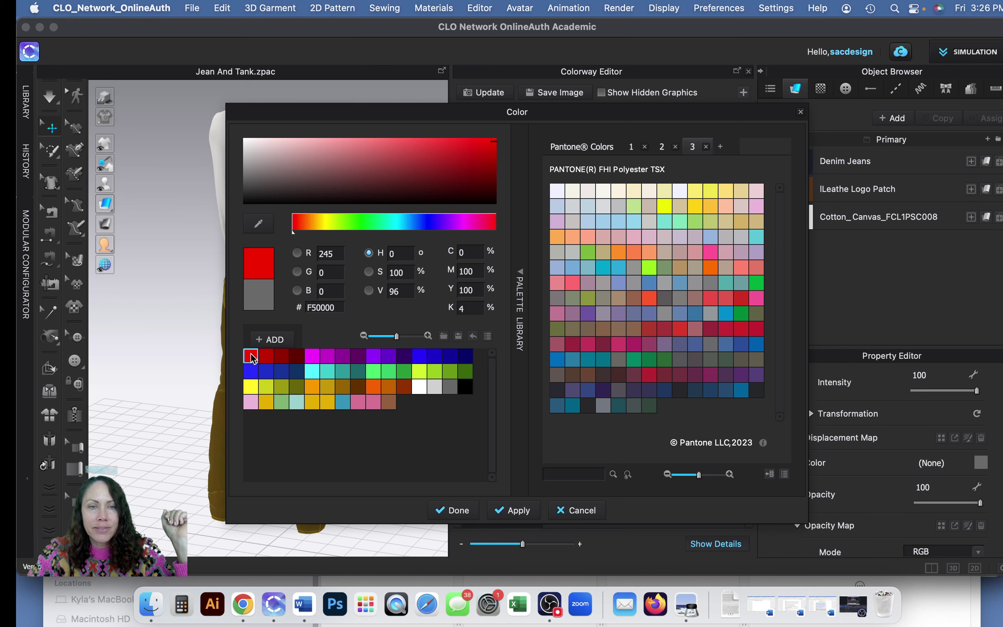
click(517, 514)
click(462, 512)
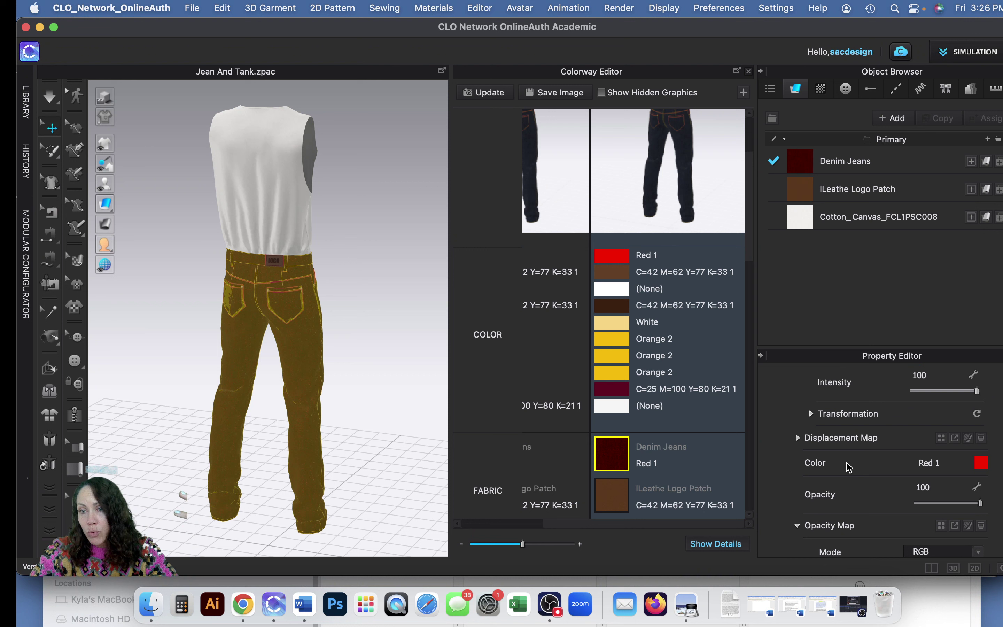
scroll(911, 462, up, 3)
scroll(903, 449, up, 2)
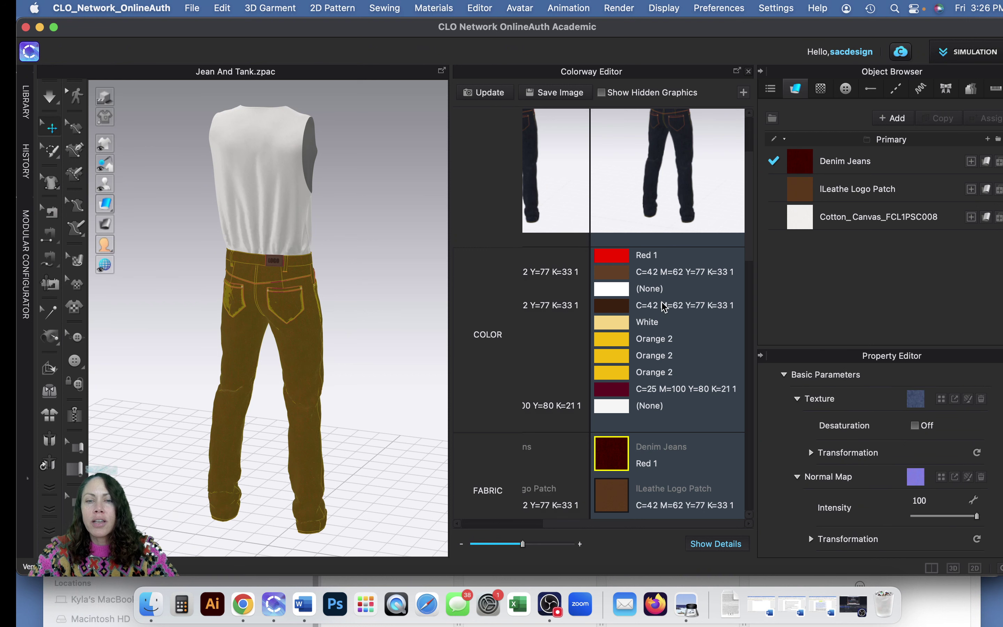
Step: Update Colorway B's preview and apply it, turning the 3D jeans deep burgundy
scroll(662, 309, up, 2)
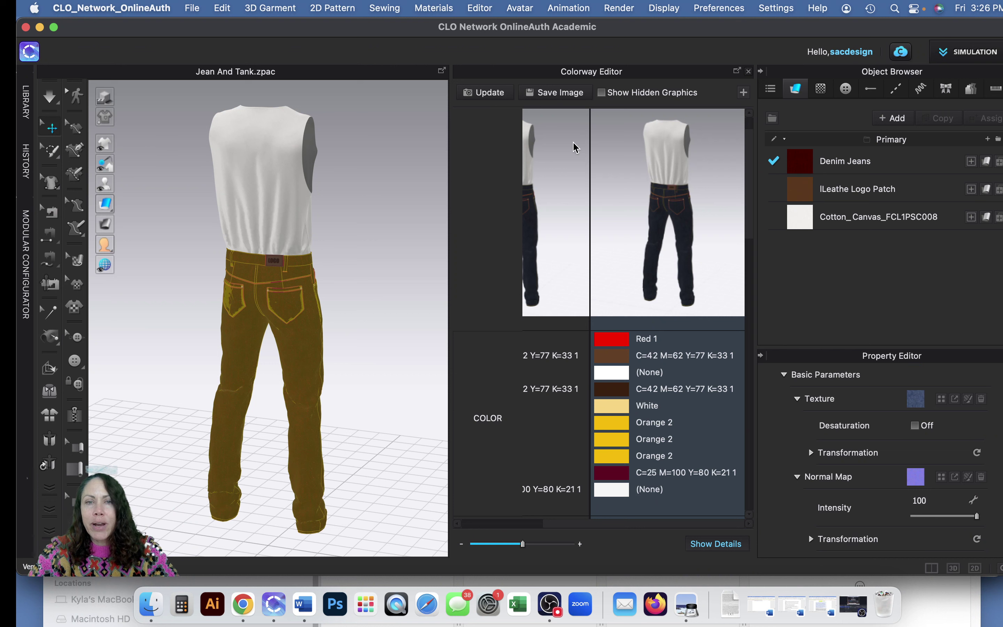
click(489, 92)
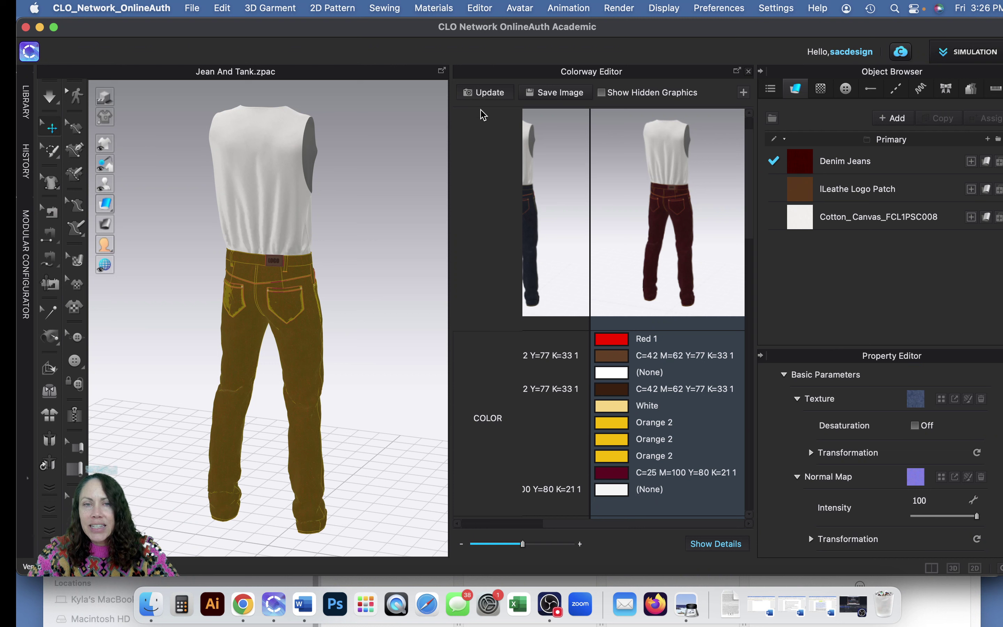
click(658, 220)
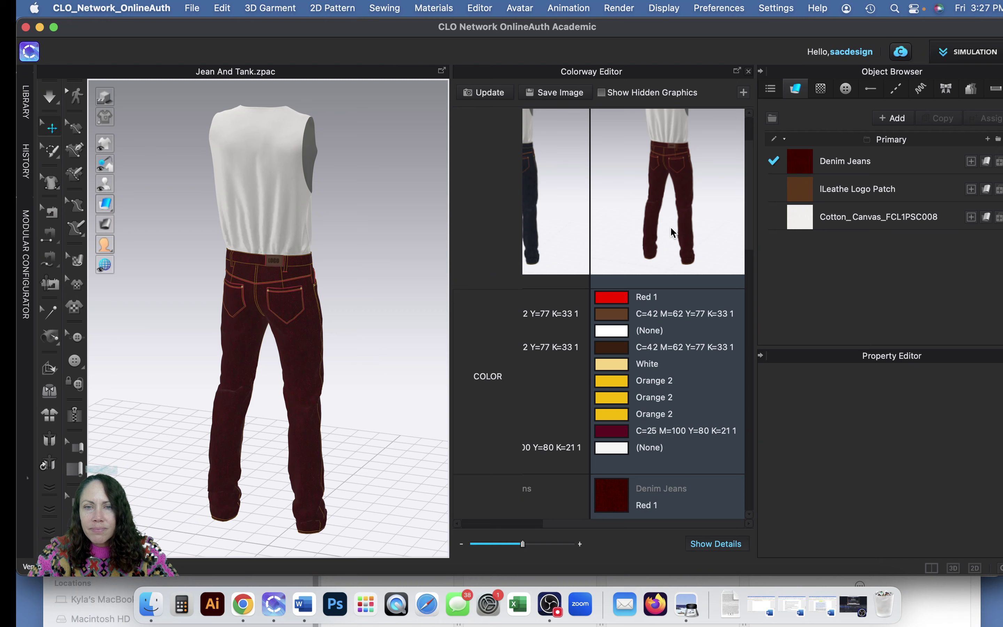
scroll(679, 224, down, 4)
scroll(682, 224, down, 1)
scroll(681, 226, up, 5)
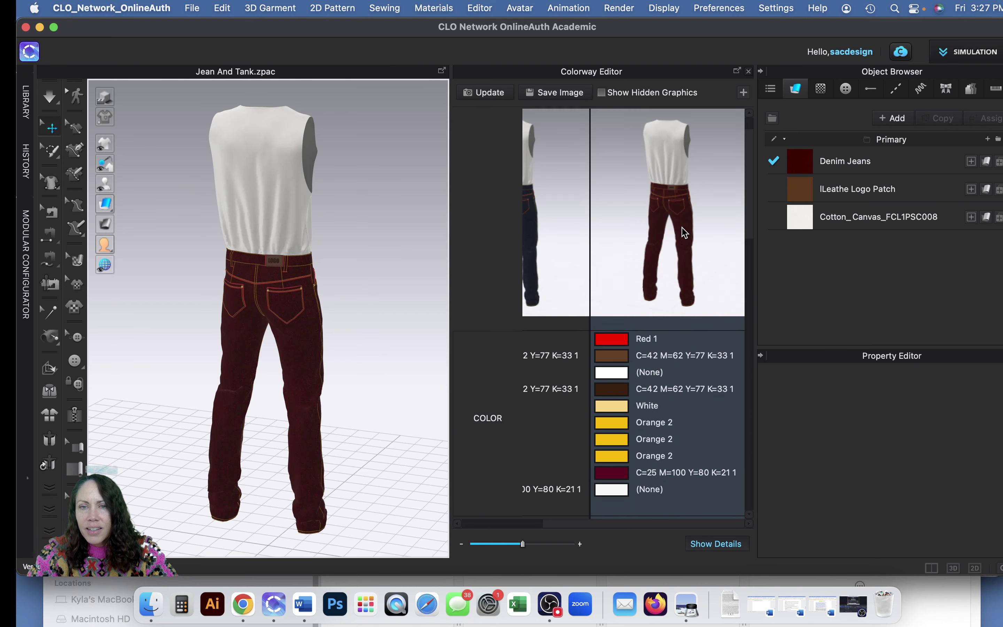
scroll(705, 282, down, 2)
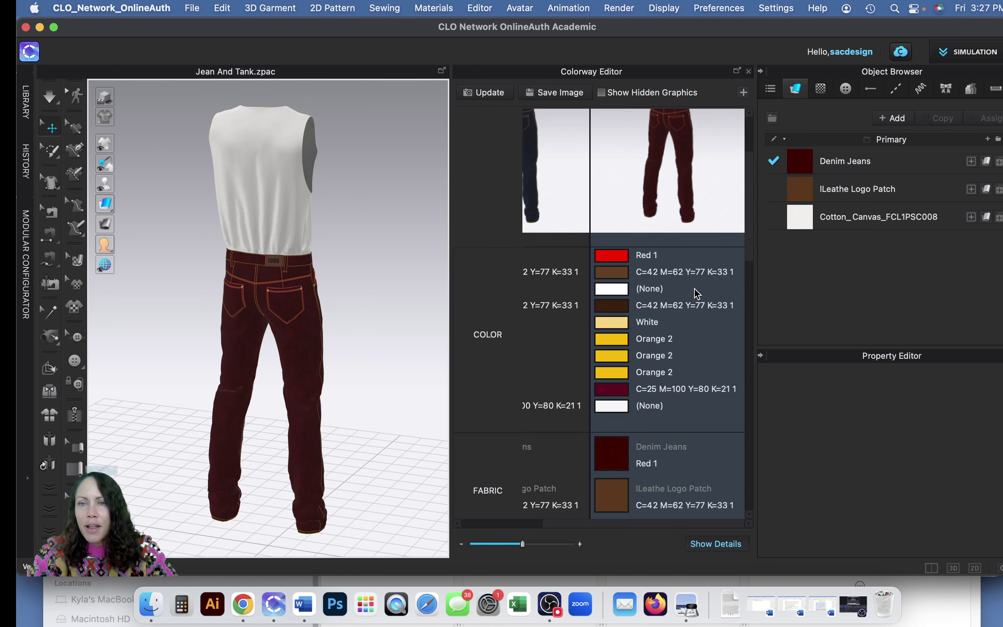
scroll(696, 291, up, 5)
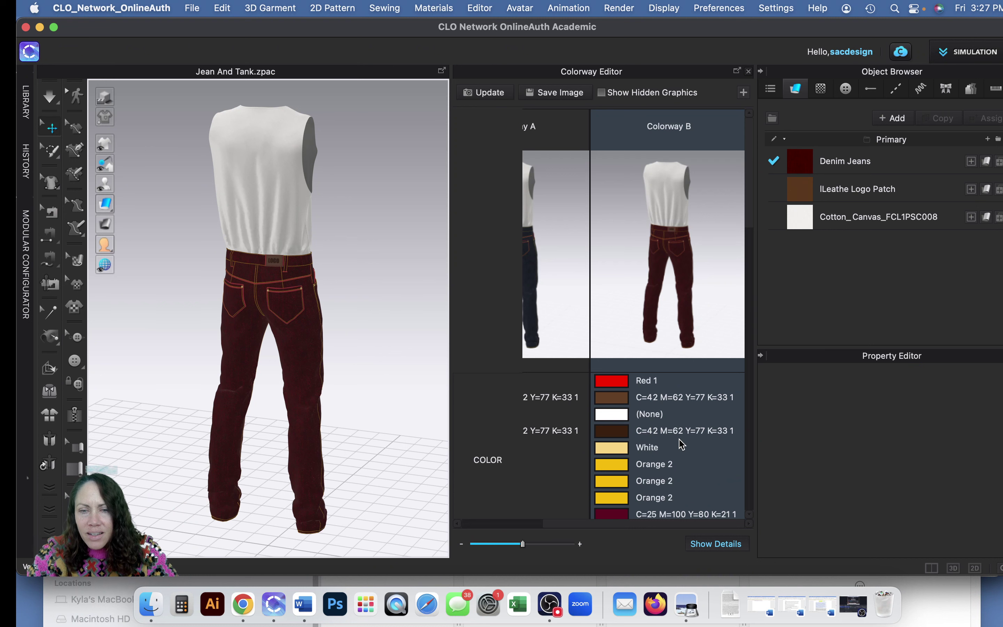
scroll(681, 445, down, 5)
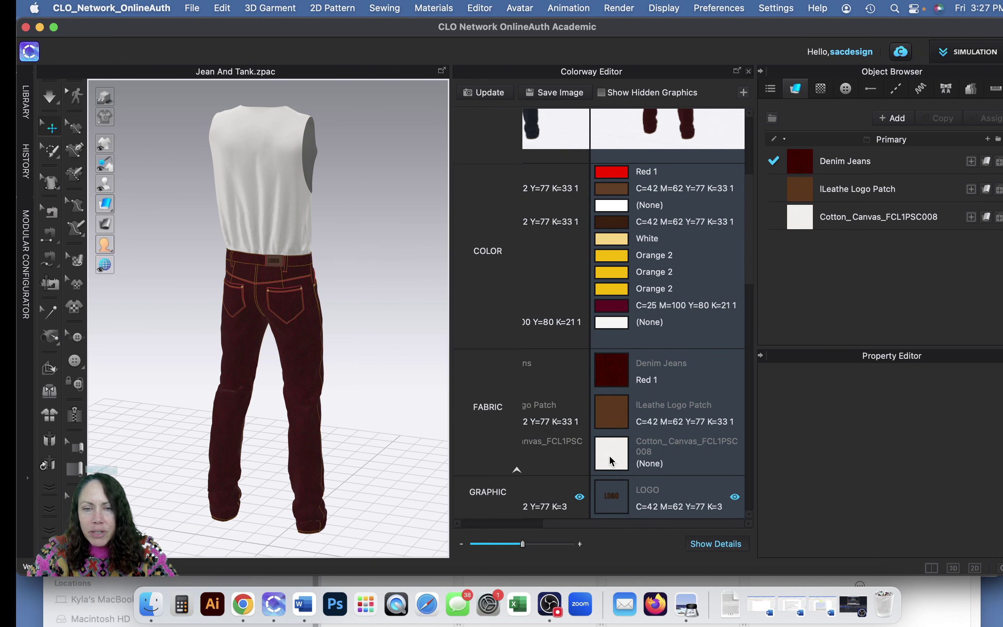
click(609, 455)
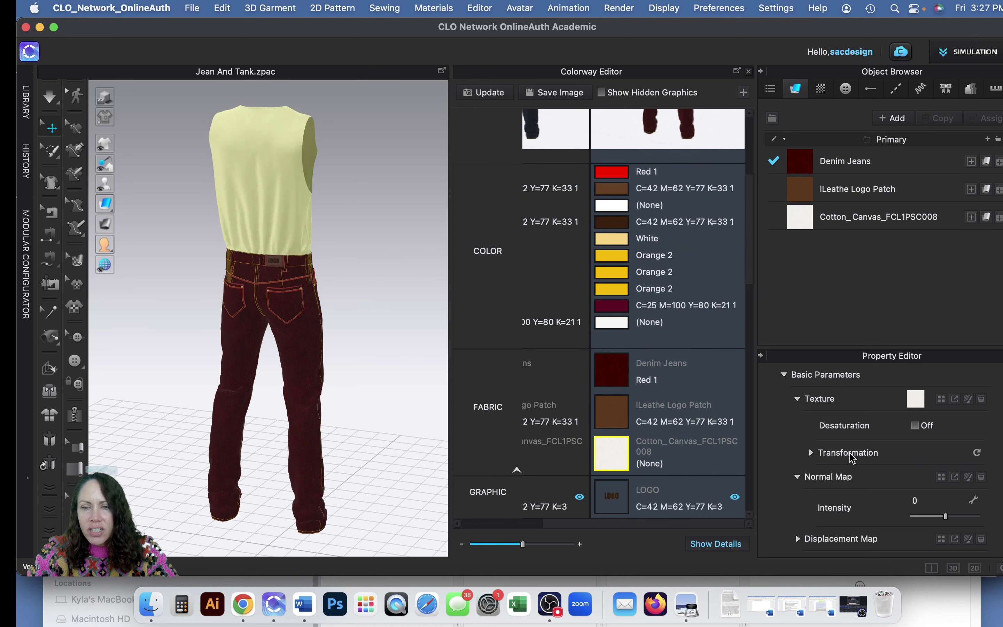
scroll(973, 479, down, 3)
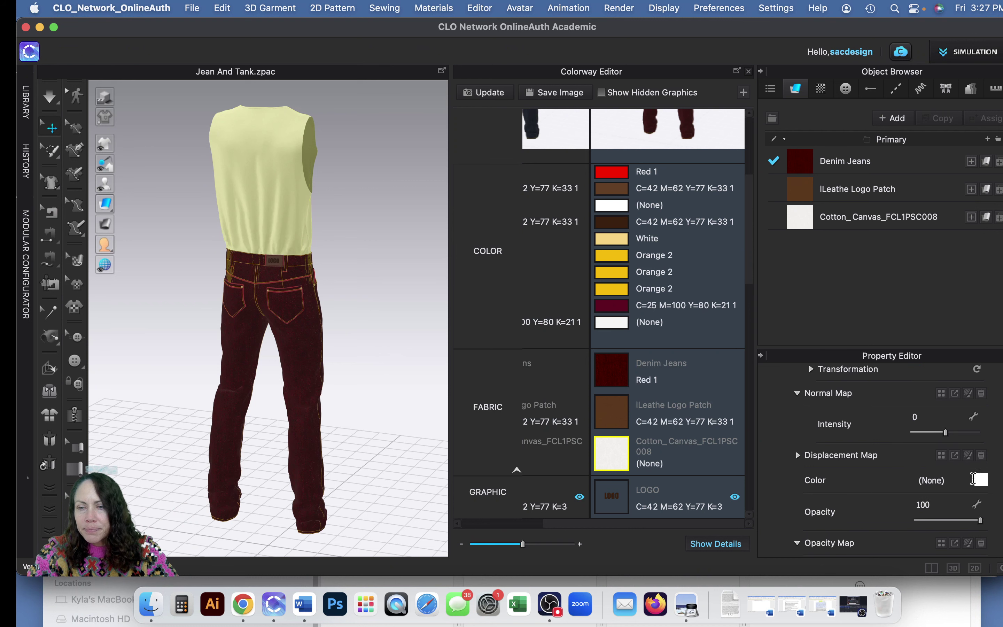
click(983, 482)
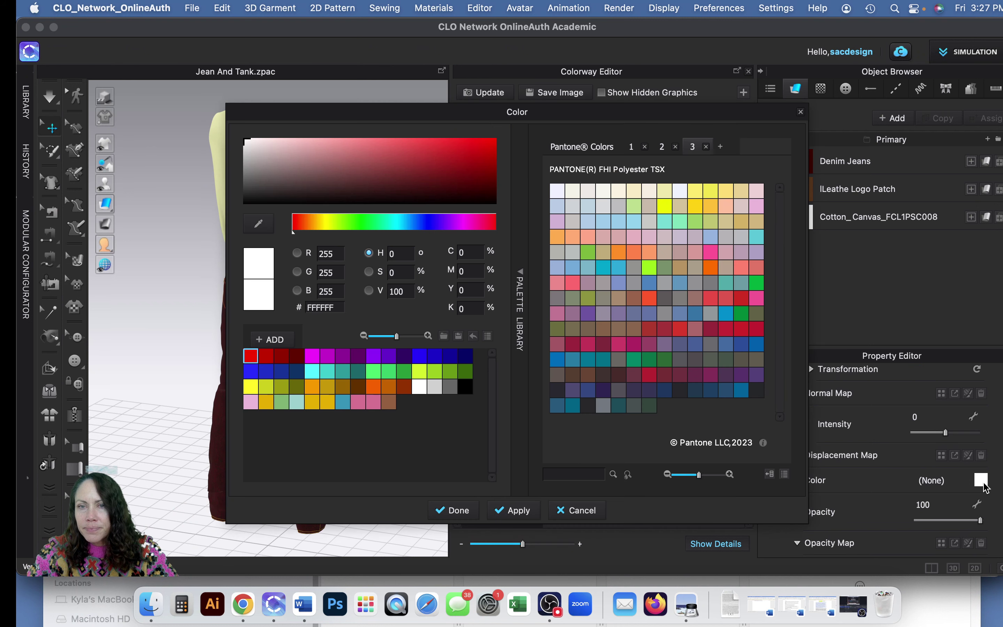
click(649, 268)
click(510, 518)
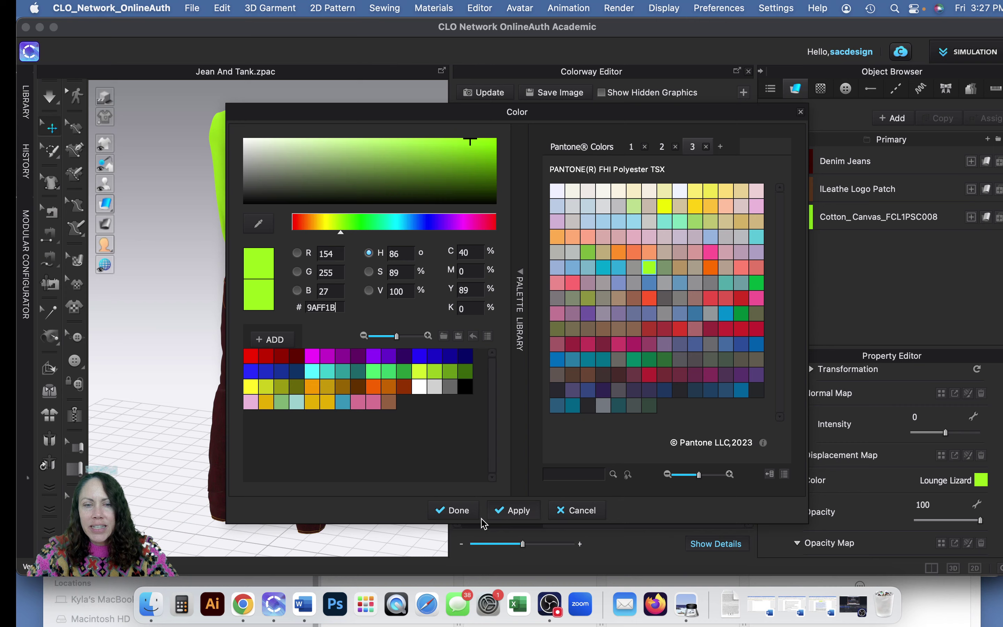
click(459, 510)
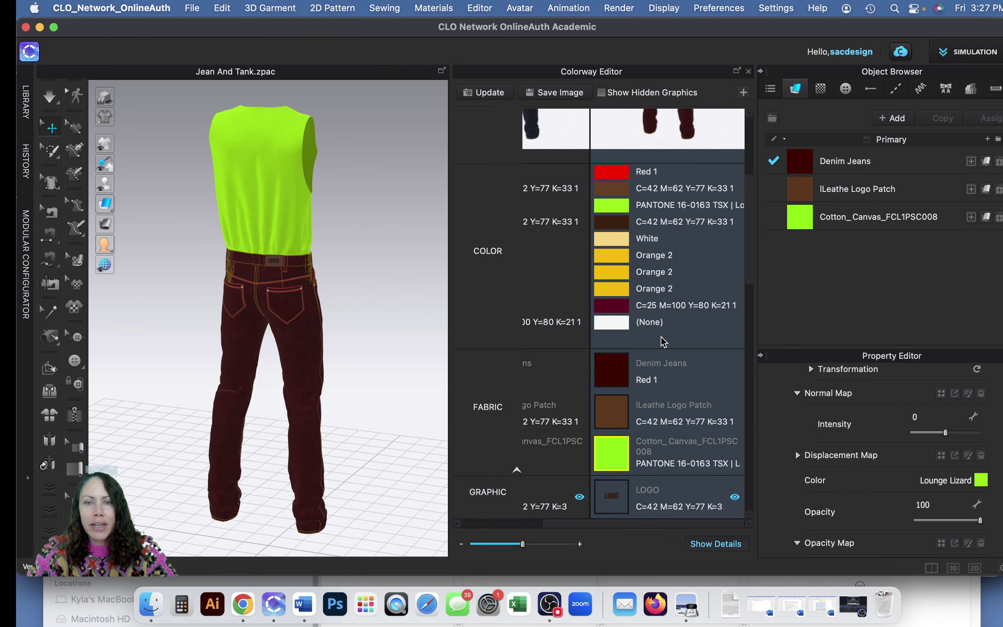
scroll(656, 369, up, 2)
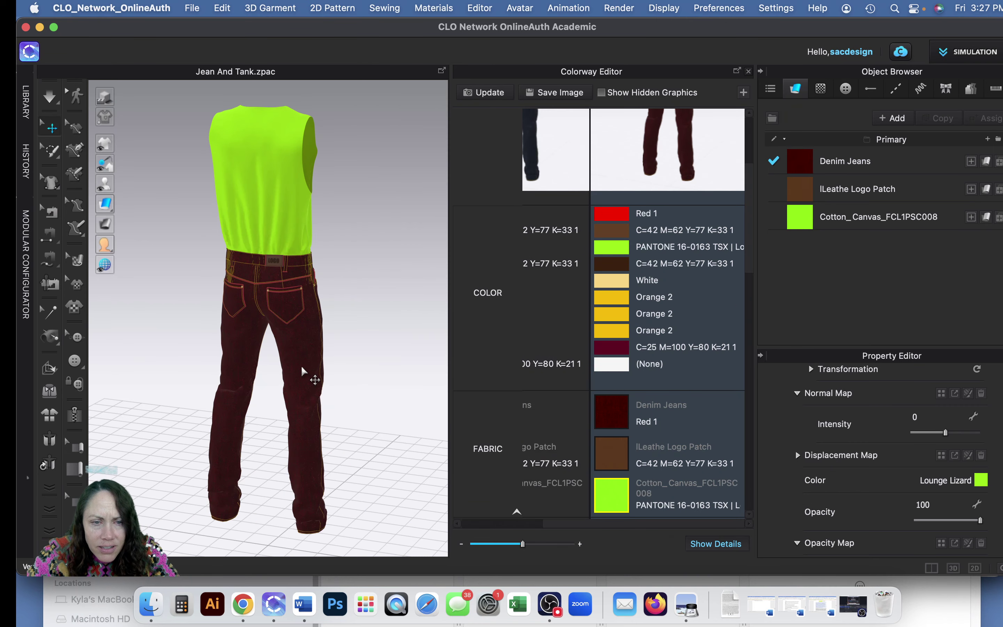
scroll(307, 372, down, 2)
scroll(308, 371, up, 1)
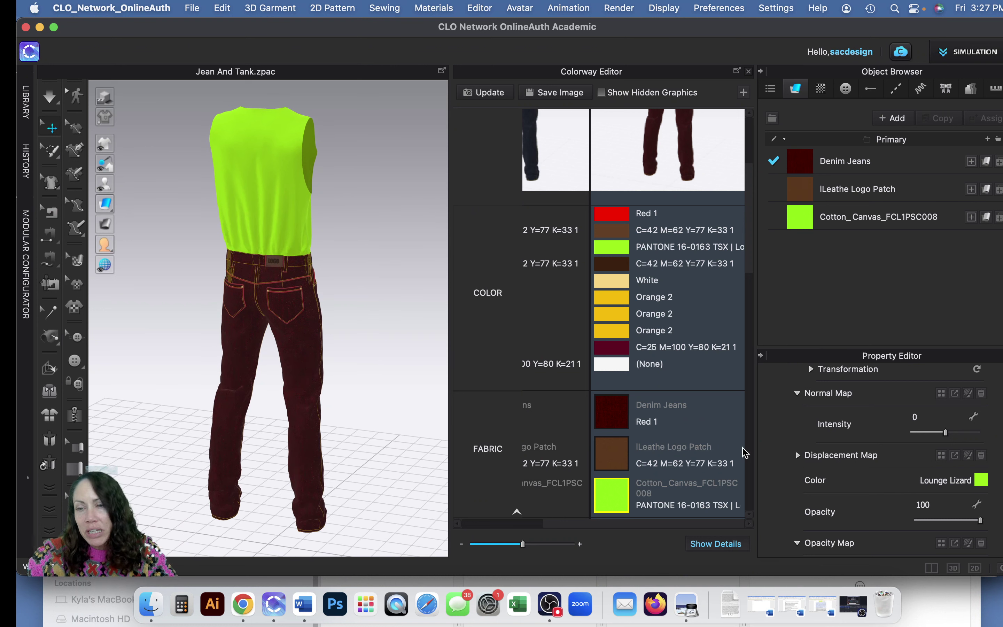
Step: Set Colorway B's first Default Button colour to Gray 1 (D1D1D1)
scroll(877, 456, up, 1)
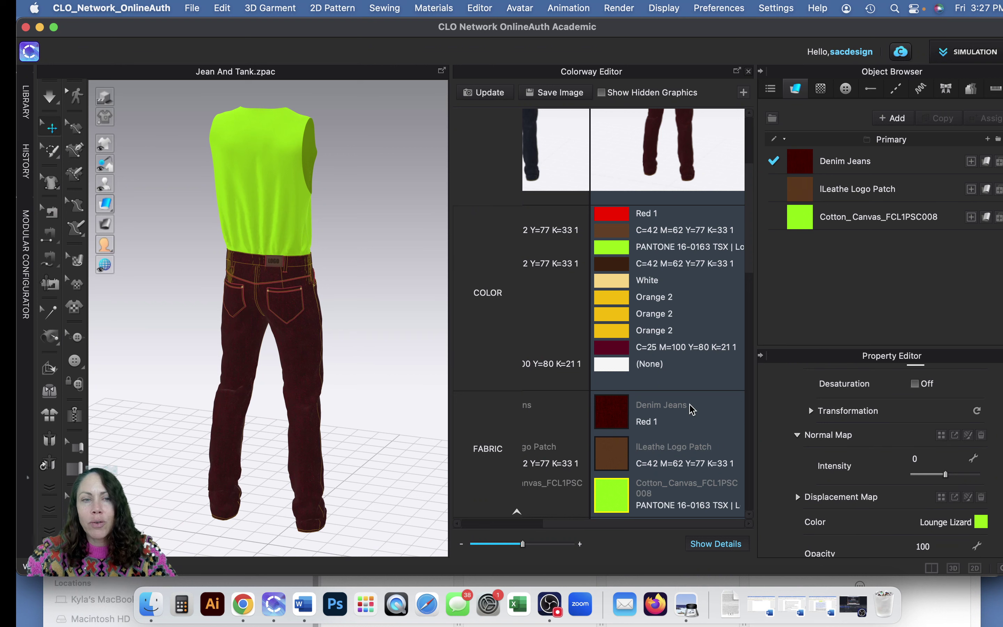
scroll(690, 412, down, 4)
scroll(688, 420, down, 3)
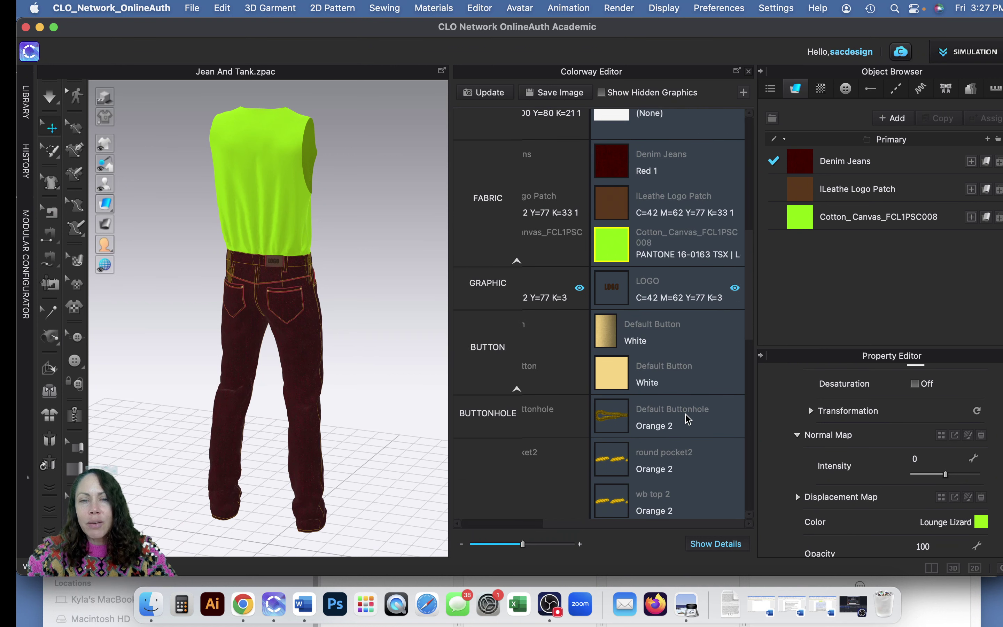
scroll(686, 419, down, 1)
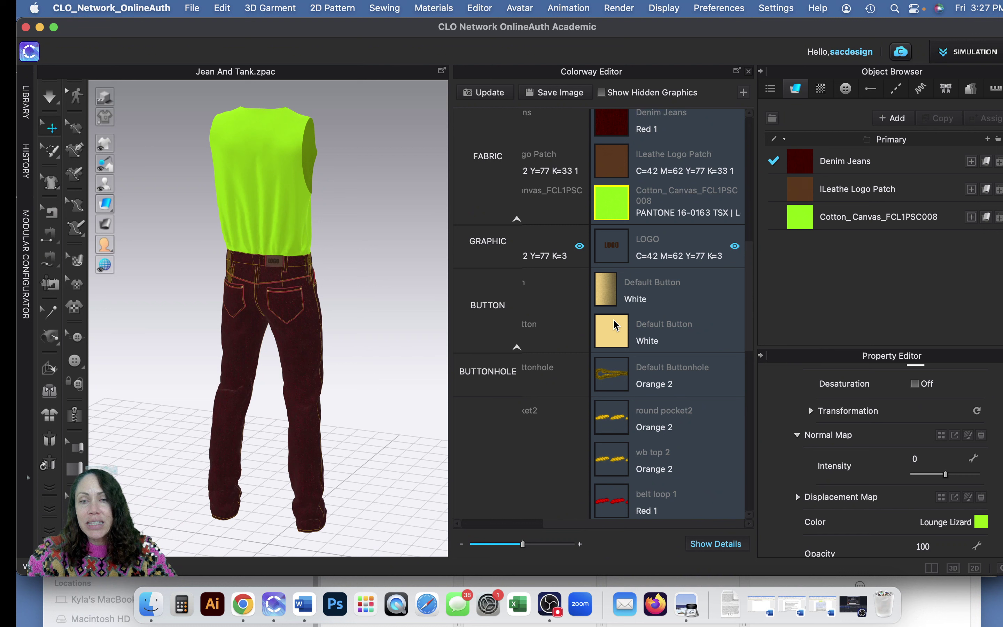
click(605, 295)
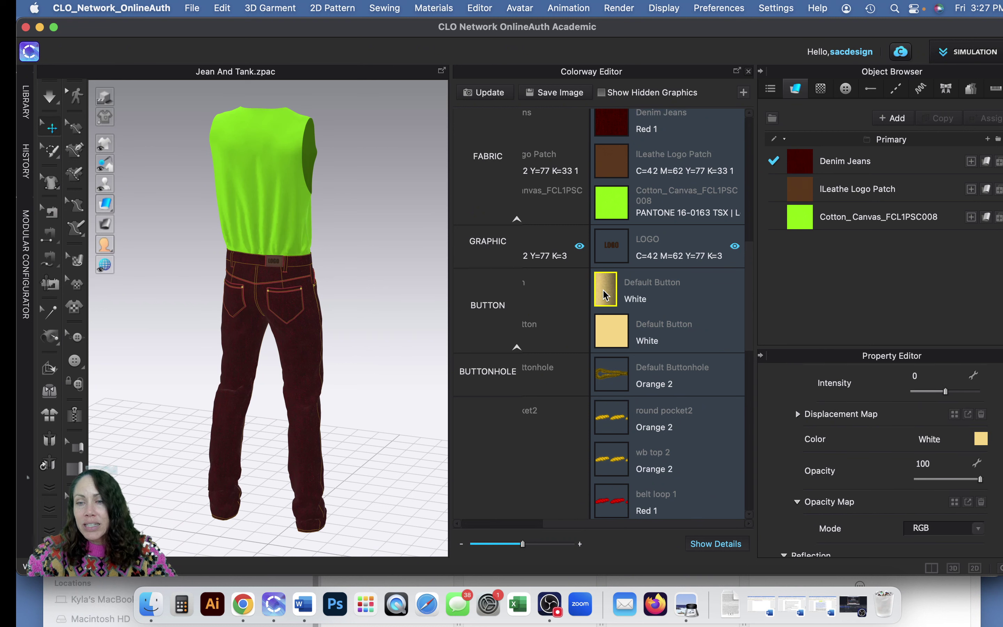
click(981, 440)
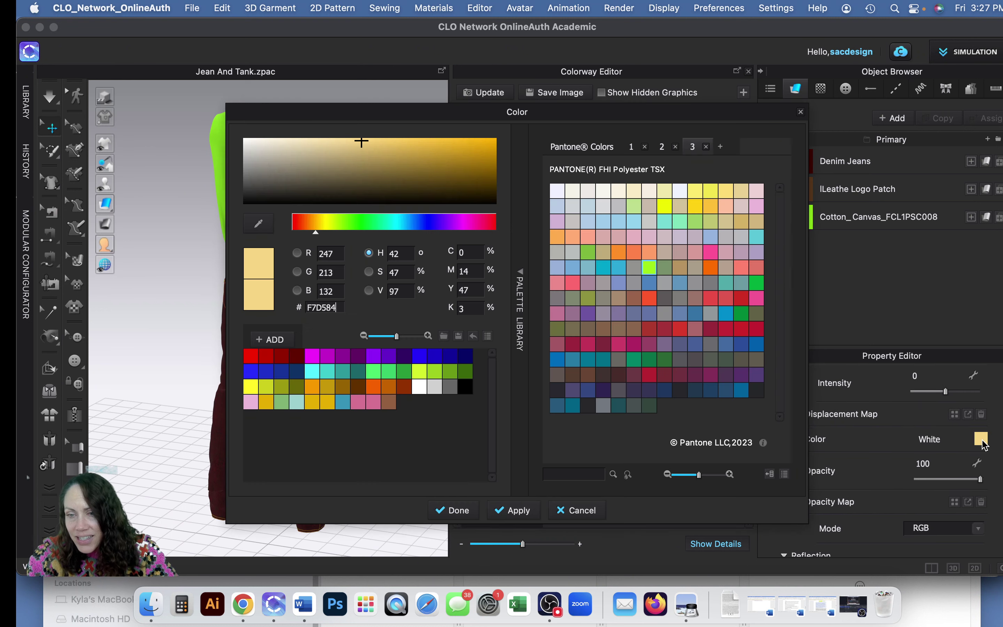
click(434, 386)
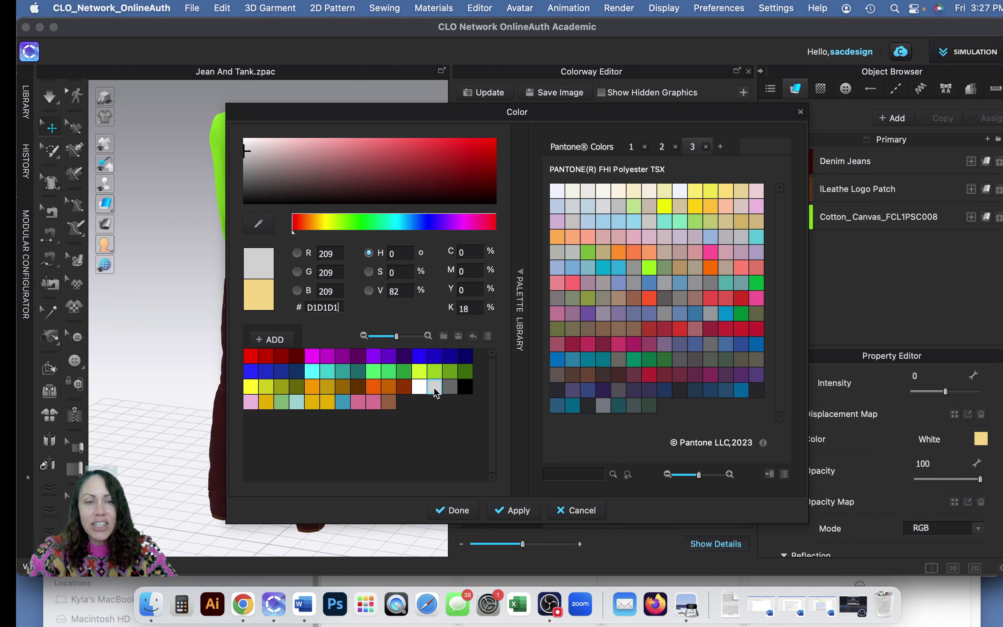
click(456, 510)
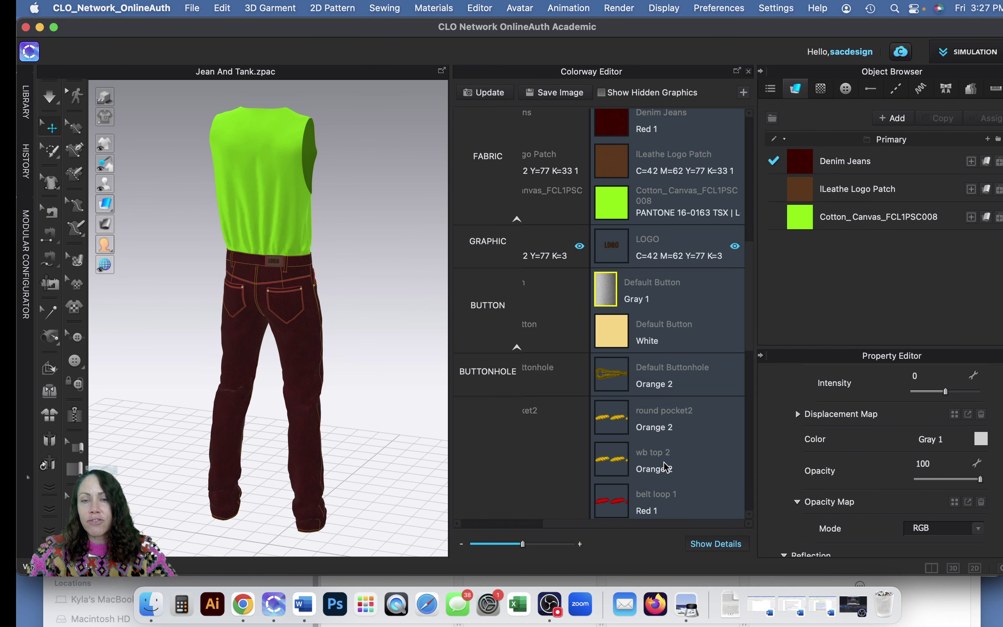
scroll(669, 419, down, 5)
scroll(671, 417, up, 6)
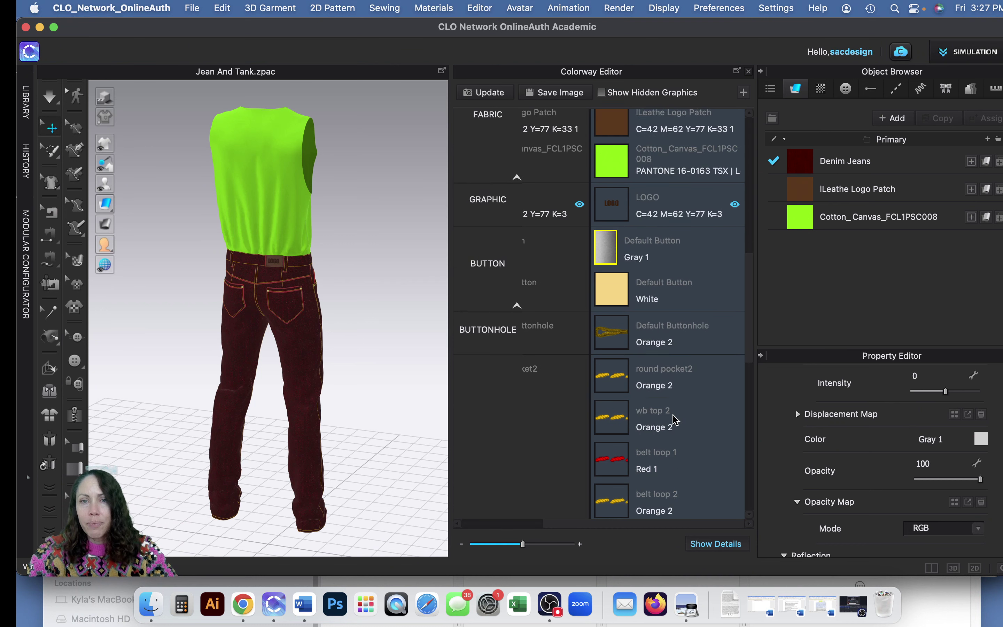
scroll(672, 418, up, 10)
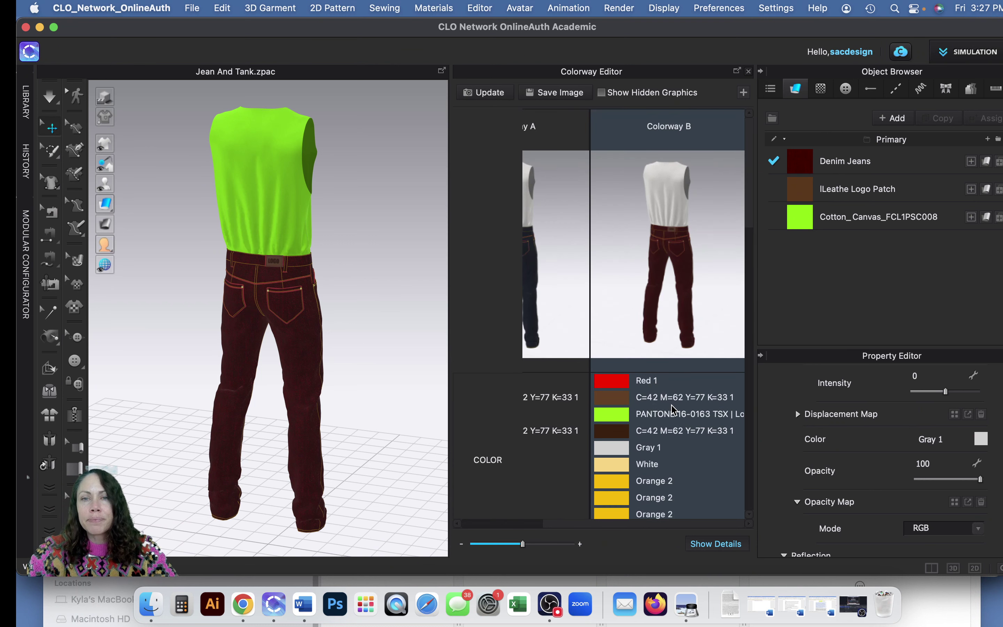
Step: Capture the Colorway Editor and save it as PNG 'Jean And TankColorways' on the Desktop
click(555, 95)
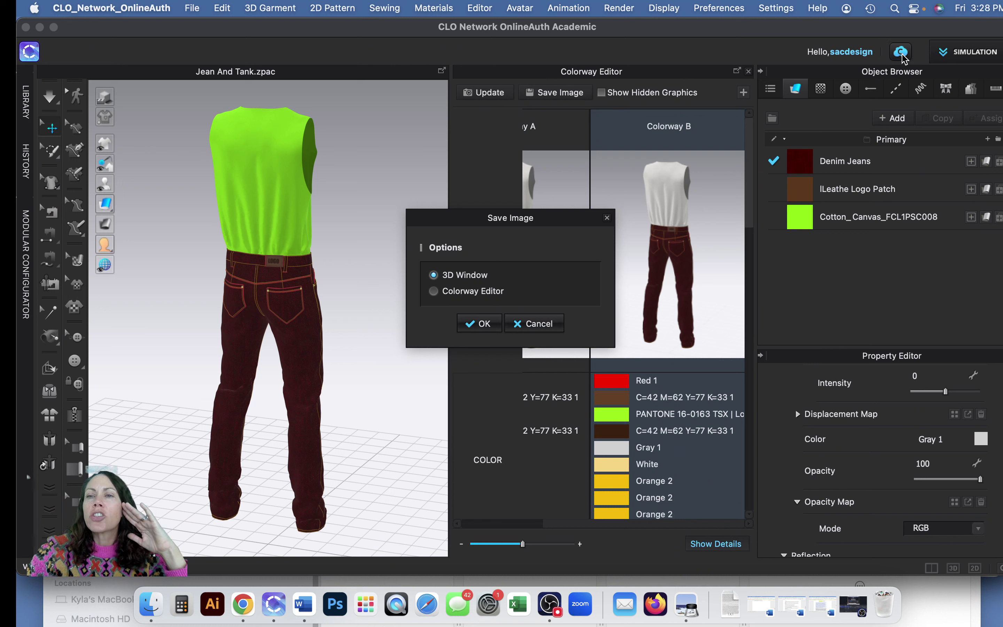
click(455, 294)
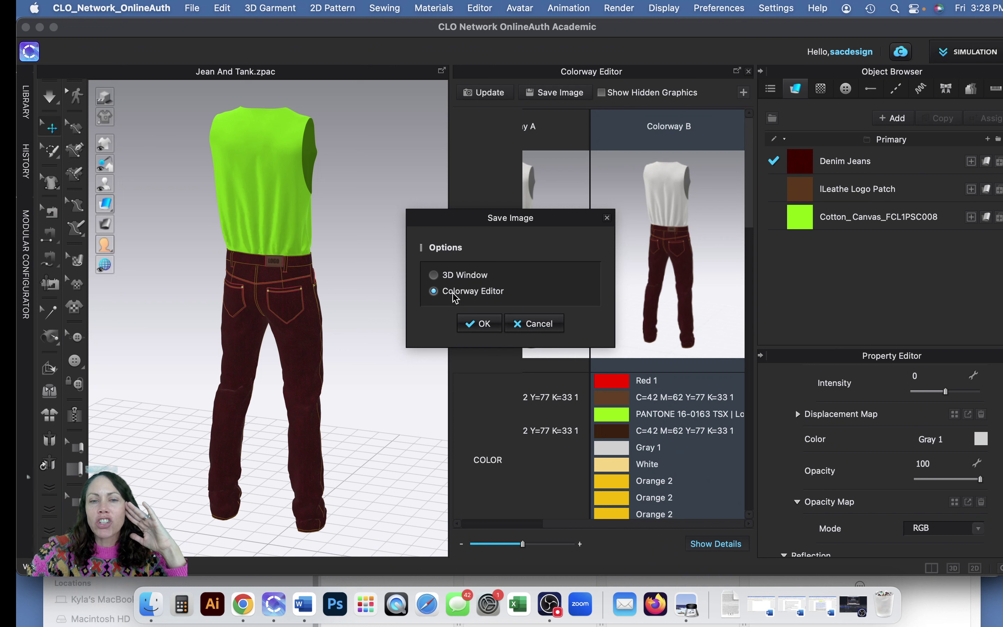
click(489, 324)
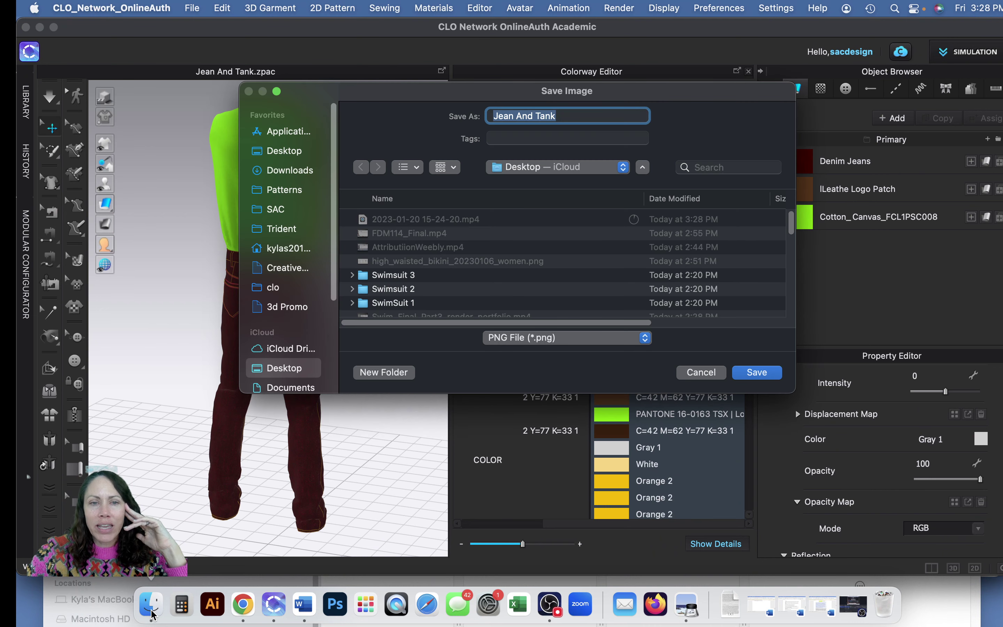
click(607, 110)
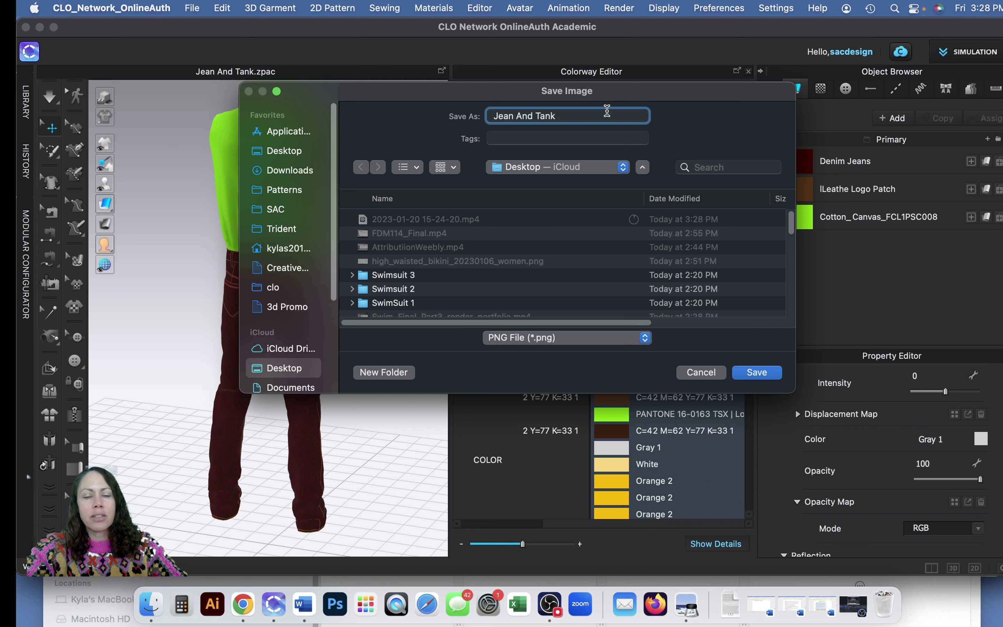
text(Colorwa)
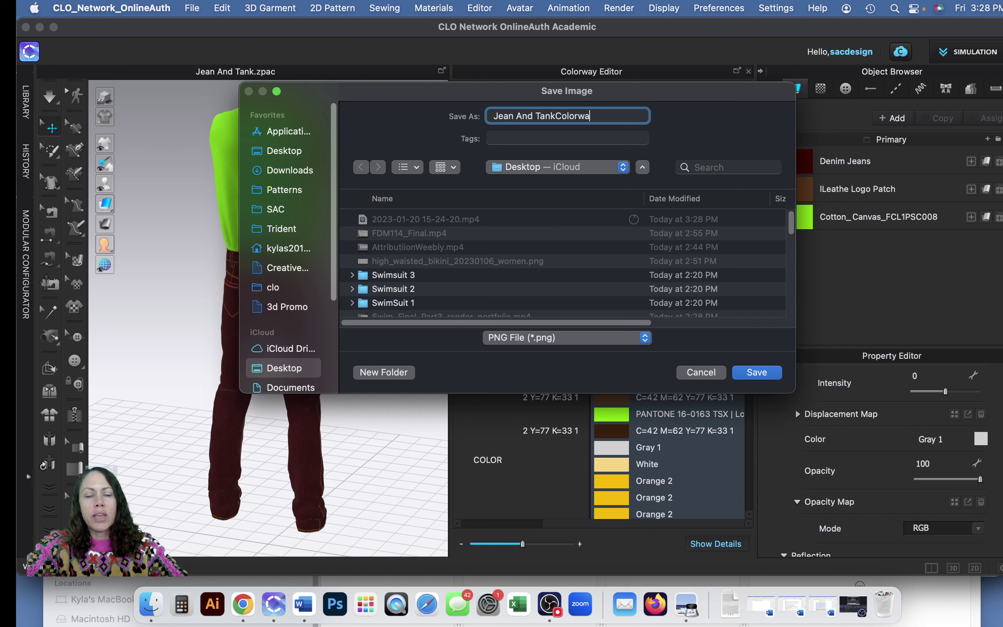
text(ys)
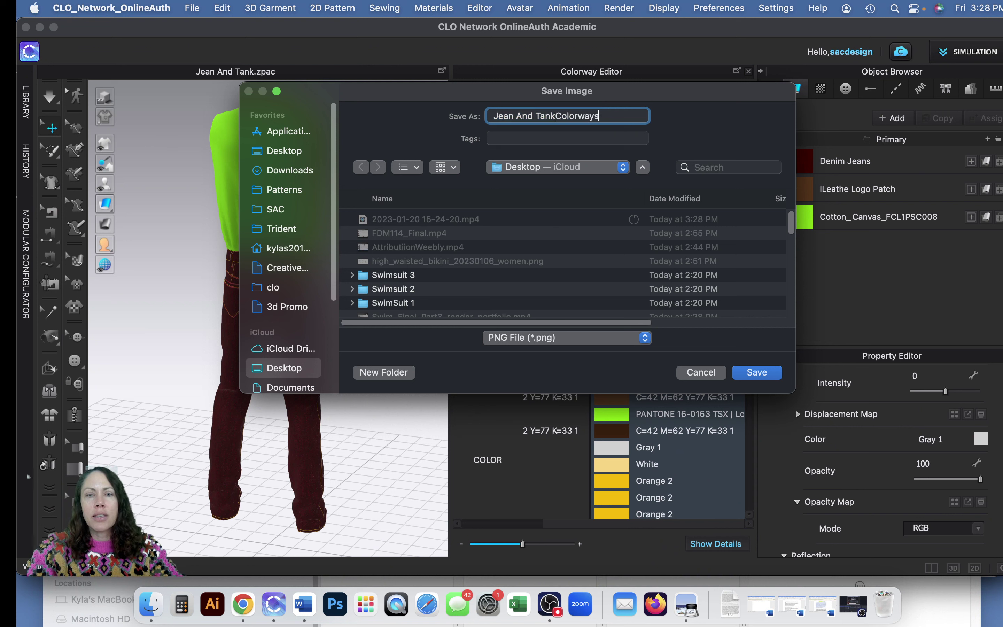
click(769, 374)
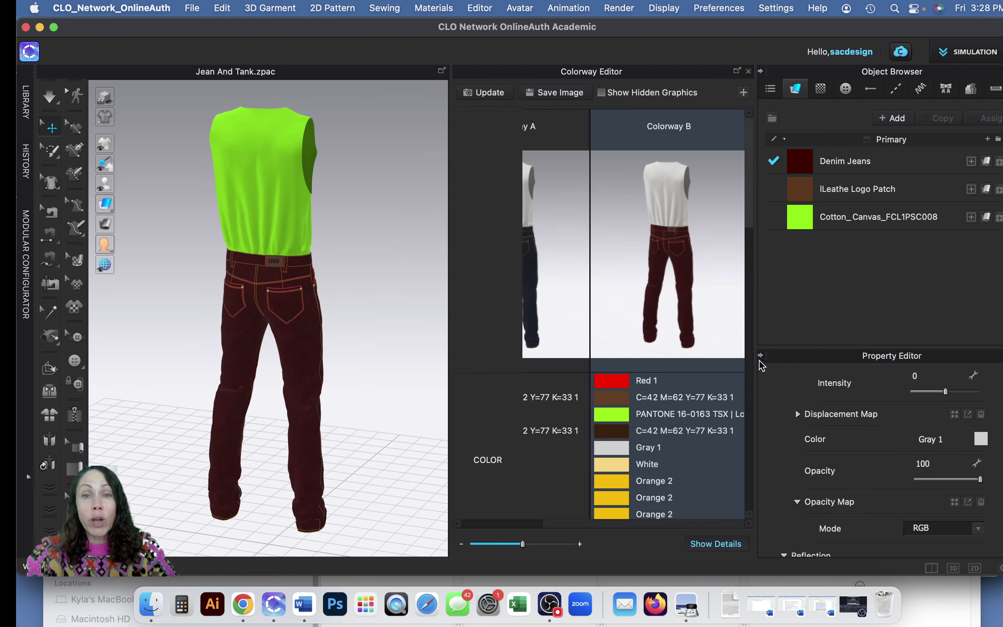
Step: Open Jean And TankColorways.png from the Desktop folder in Finder
click(147, 608)
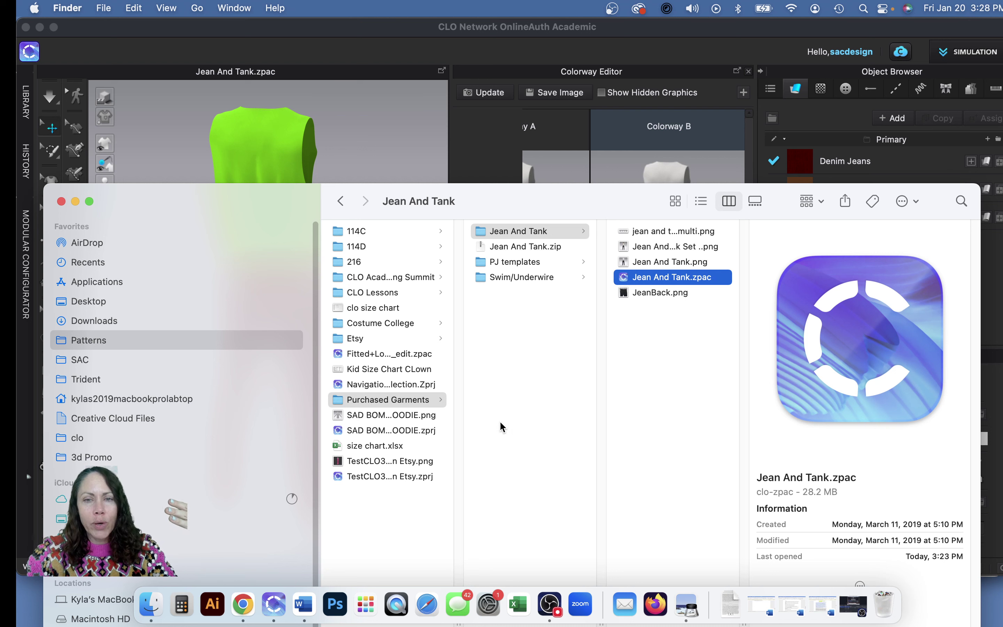
click(126, 321)
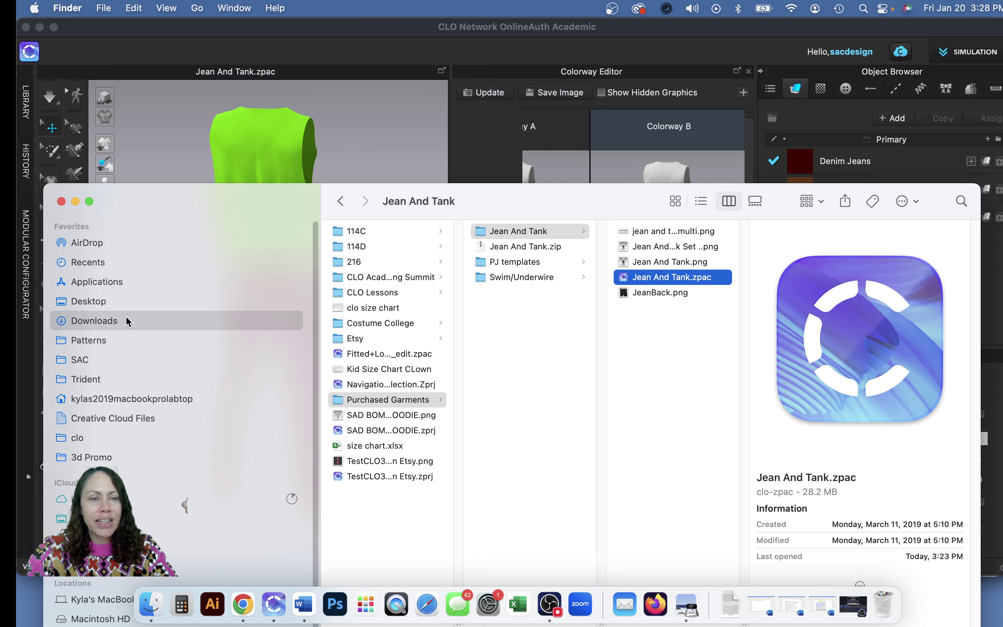
click(112, 298)
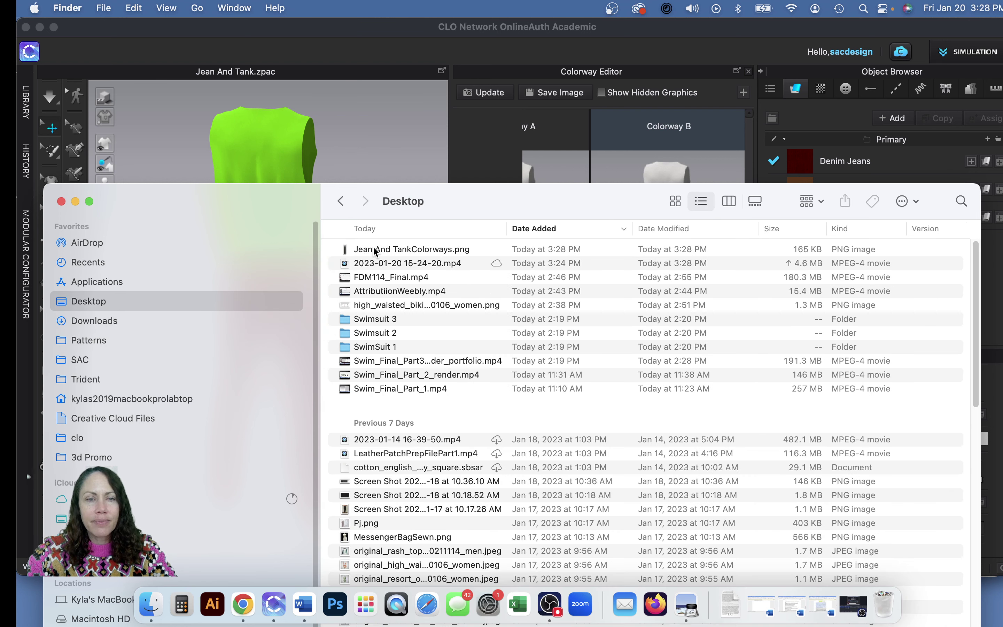
double_click(374, 248)
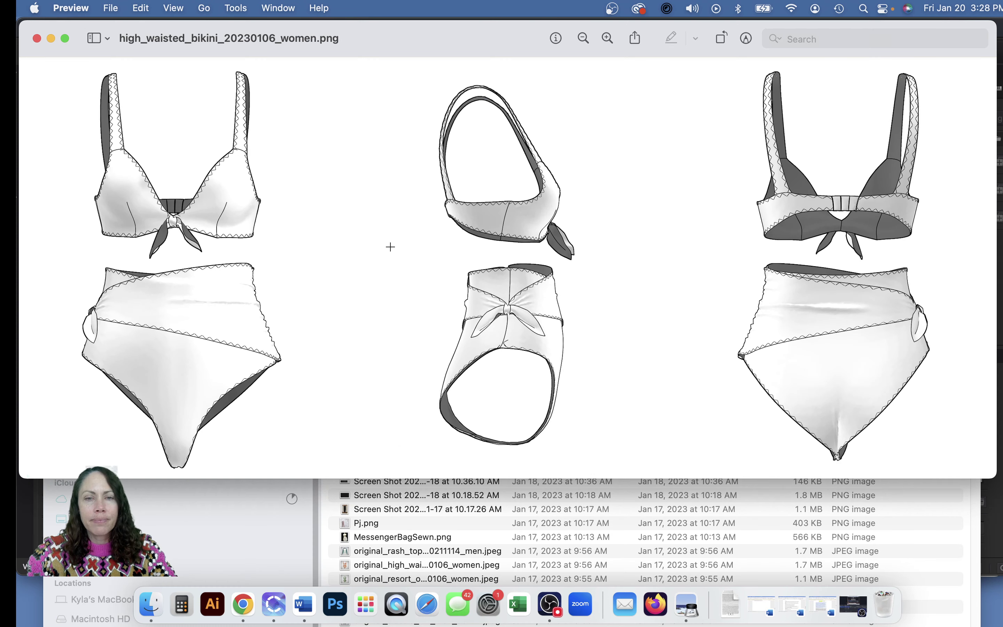